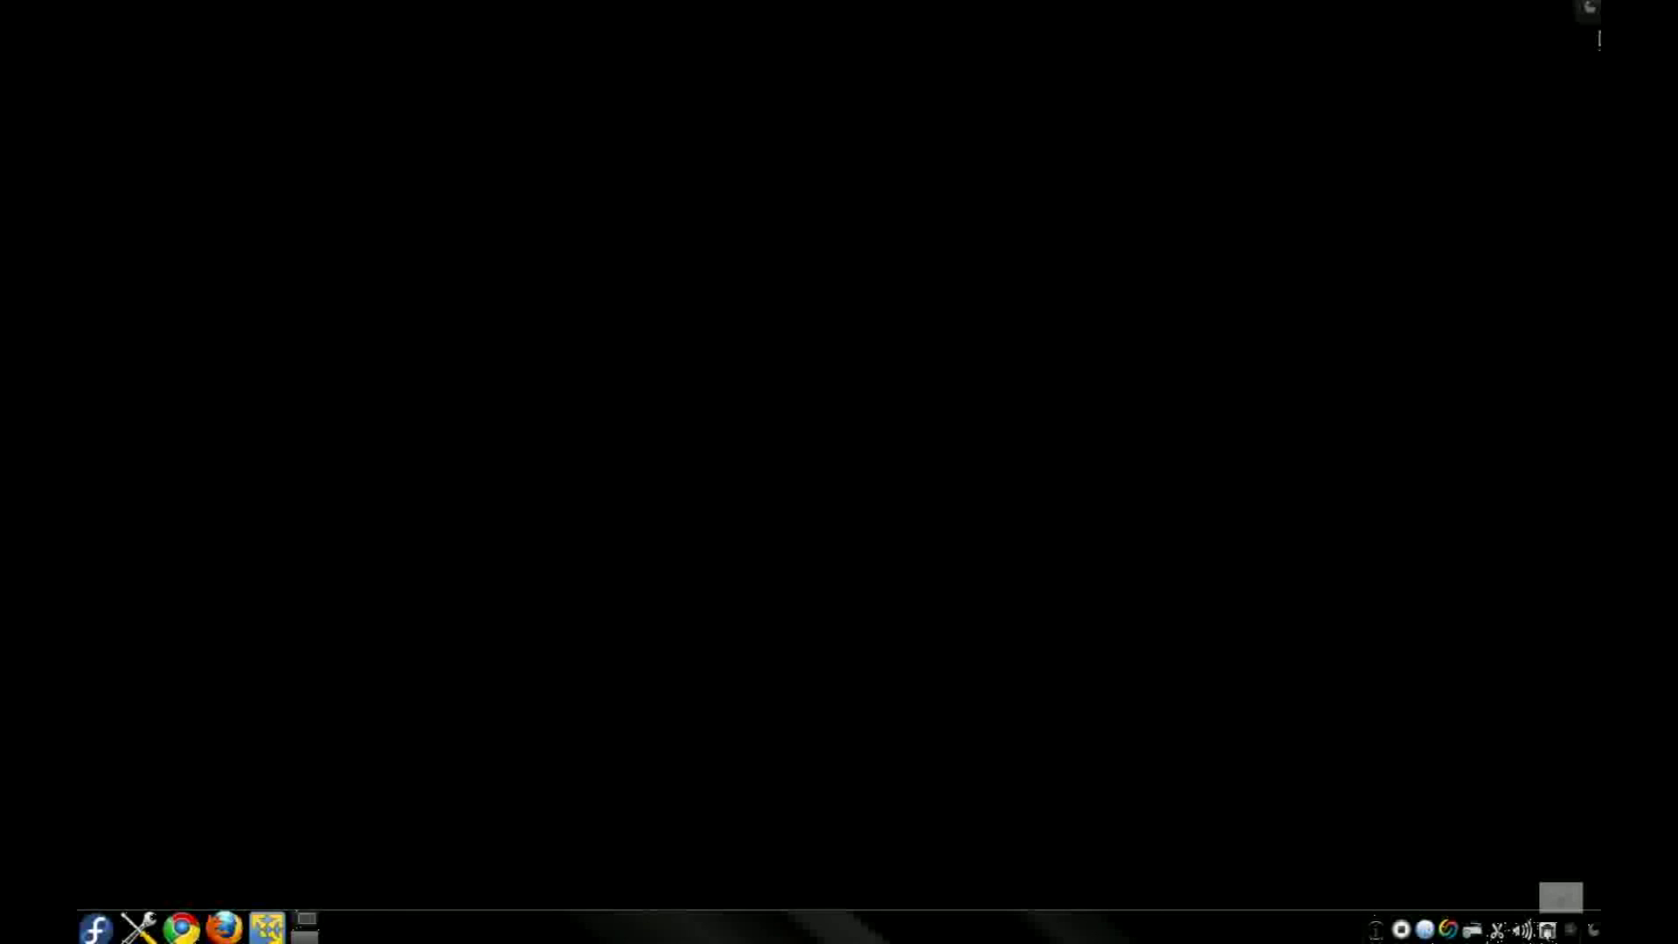
# Switch to the Earth-wallpaper activity and scroll its Home folder view up
pyautogui.click(1588, 11)
pyautogui.click(1591, 16)
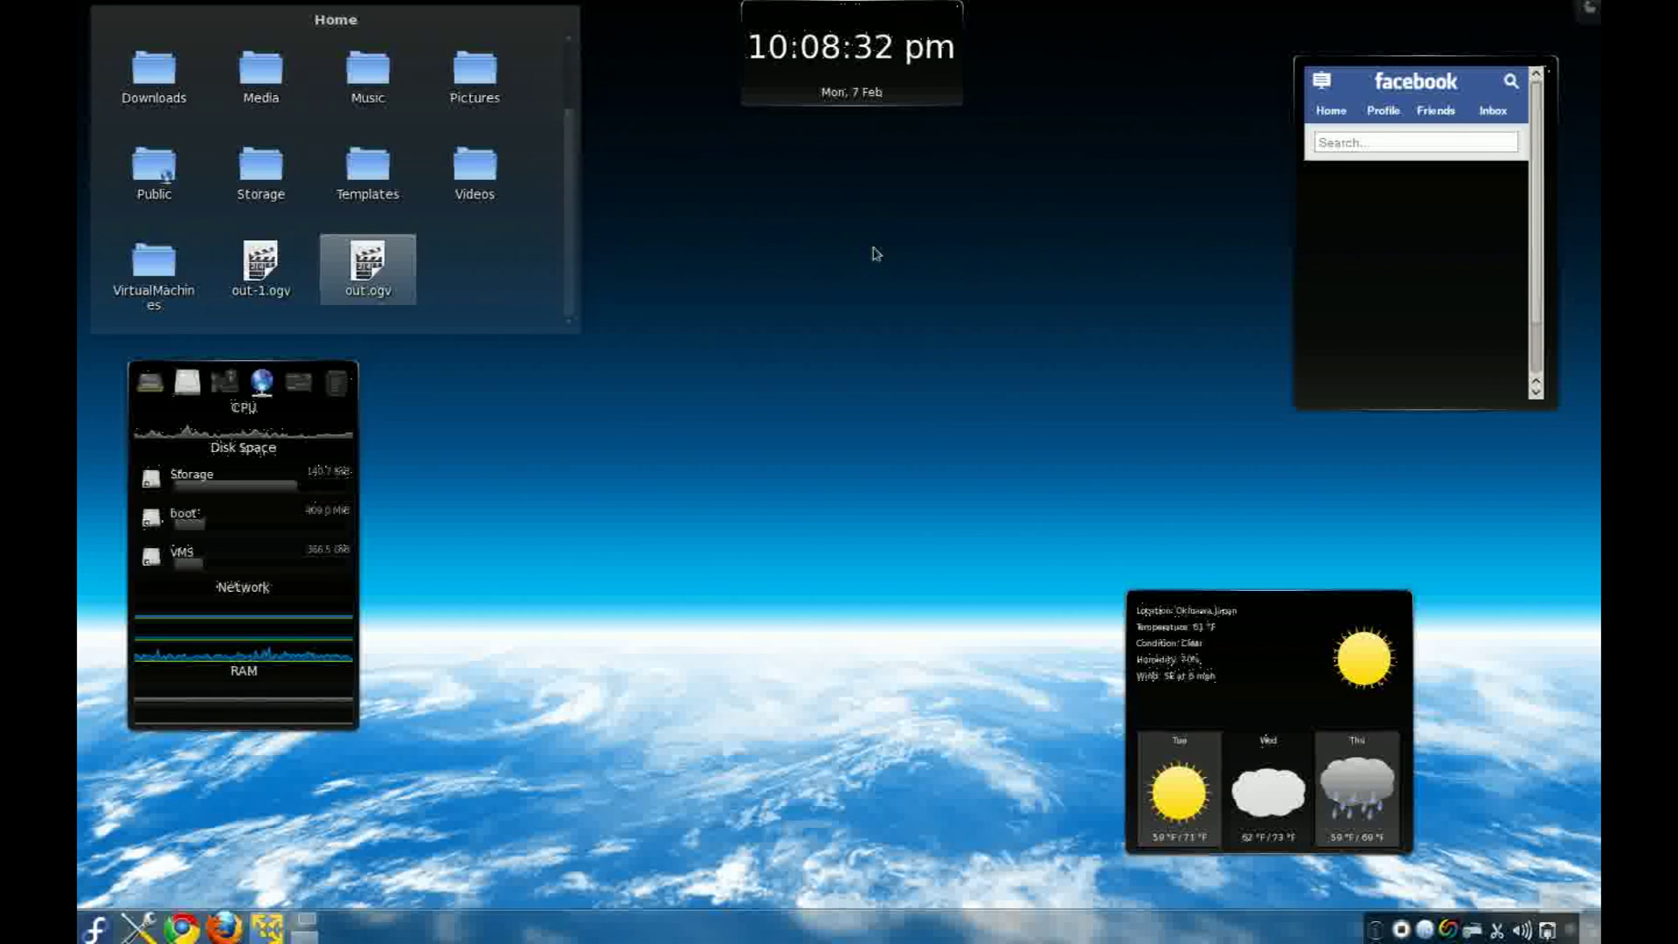
pyautogui.scroll(1, 529, 236)
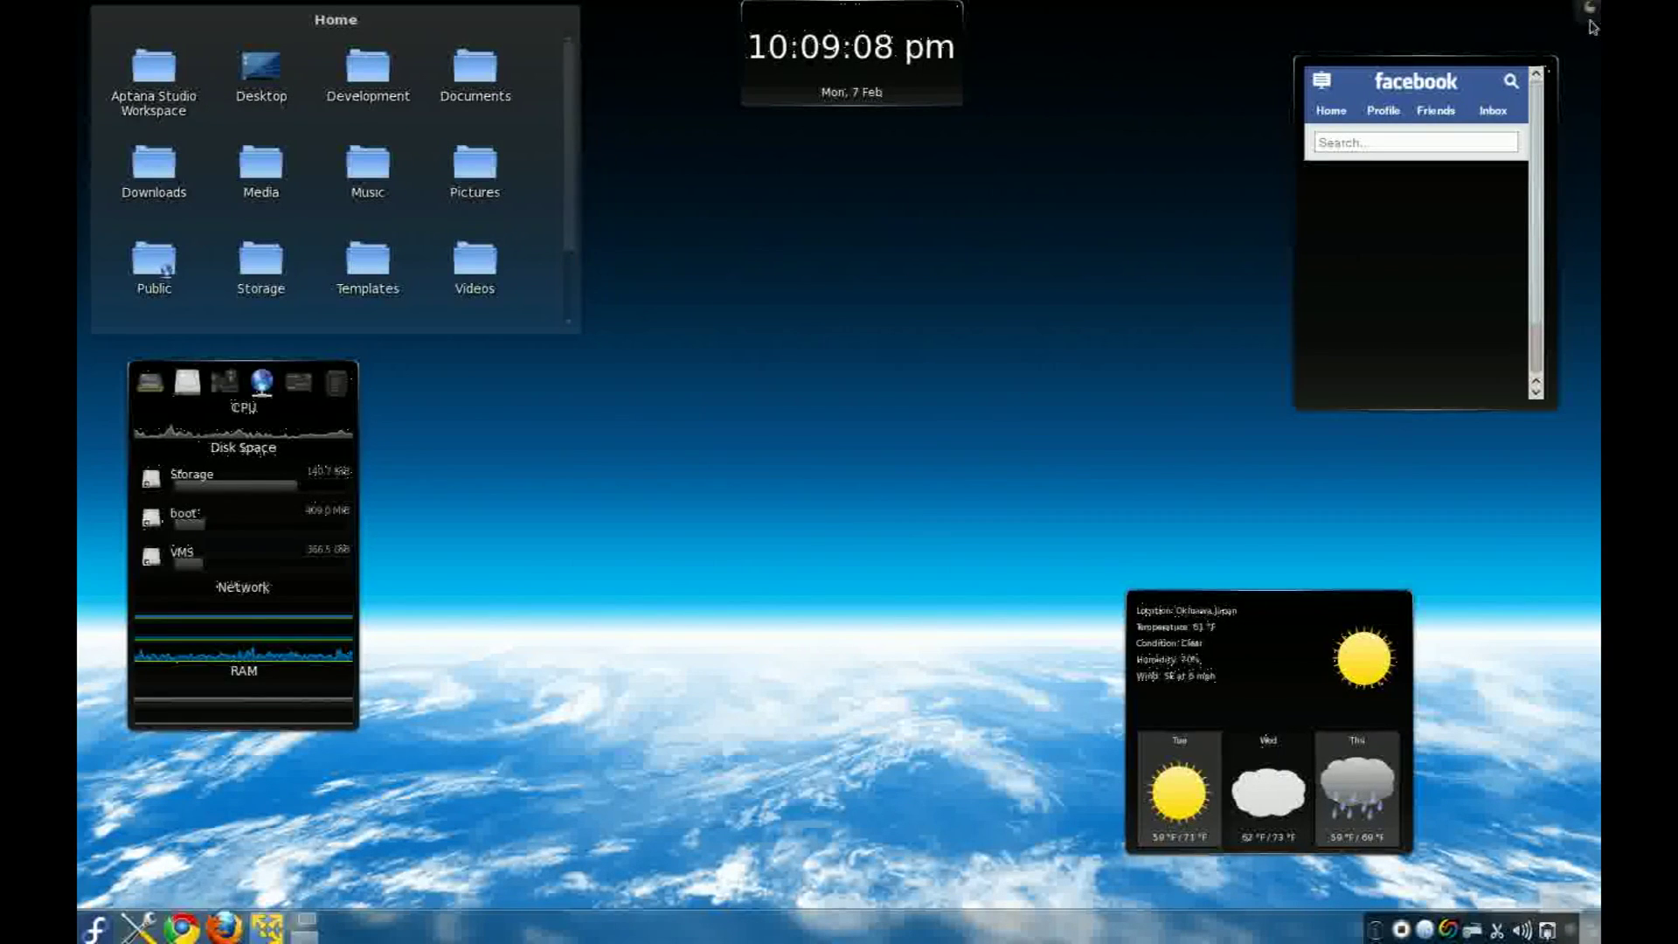
# Switch to the Development activity, then reopen the activities bar
pyautogui.click(1594, 24)
pyautogui.click(1486, 61)
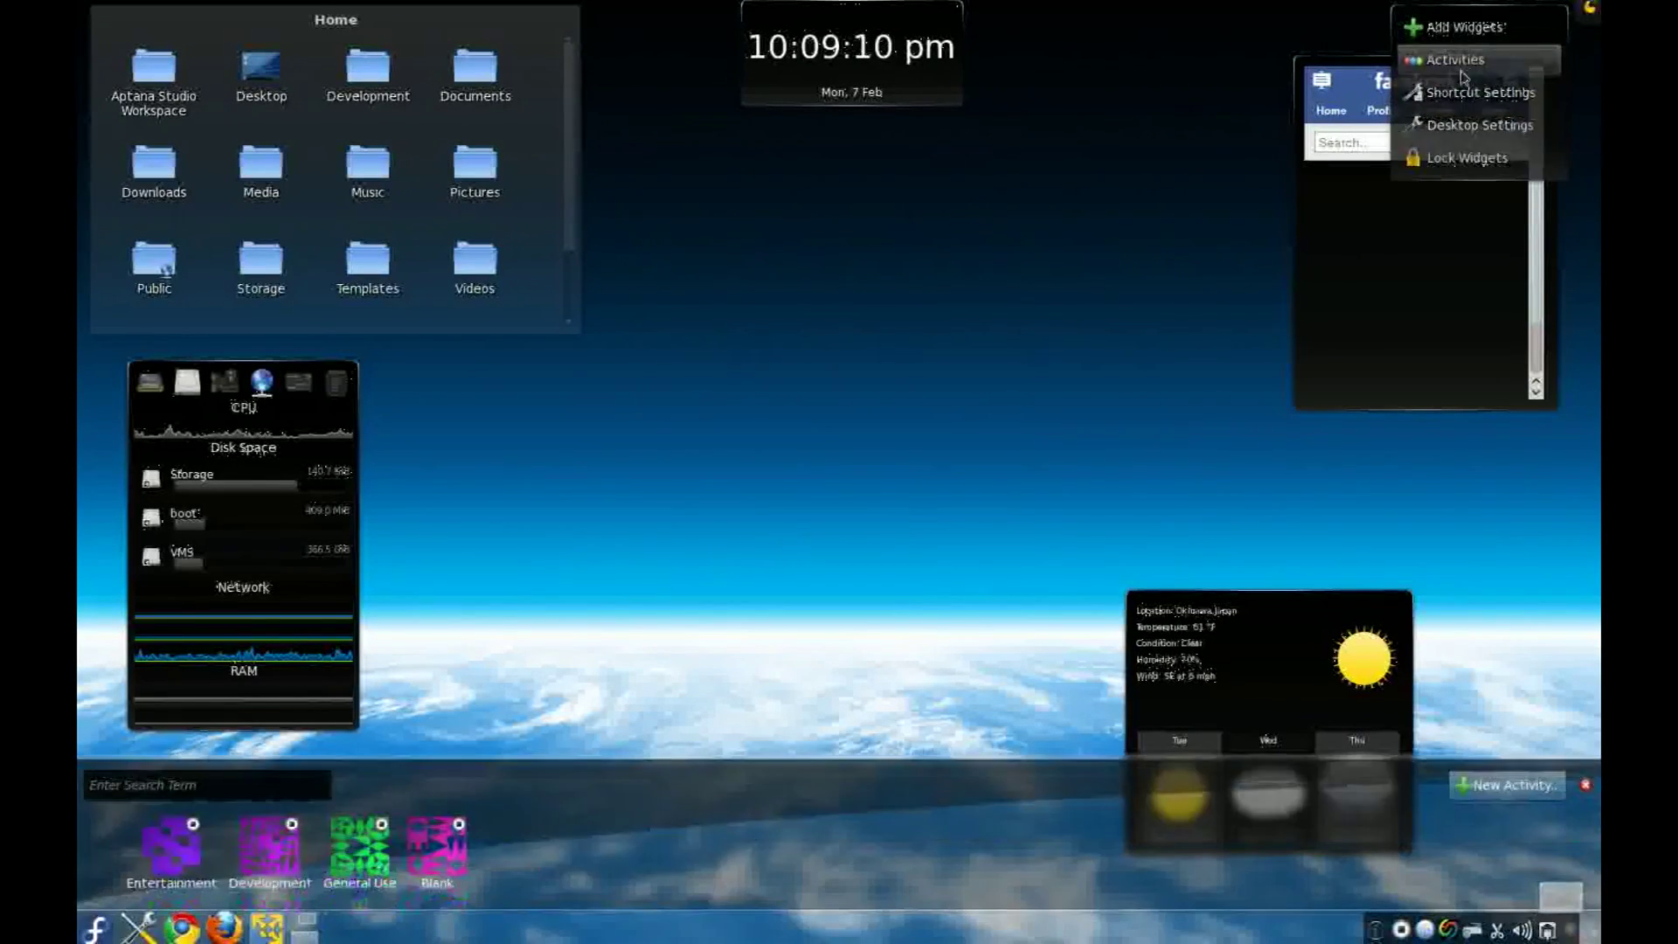
pyautogui.click(248, 865)
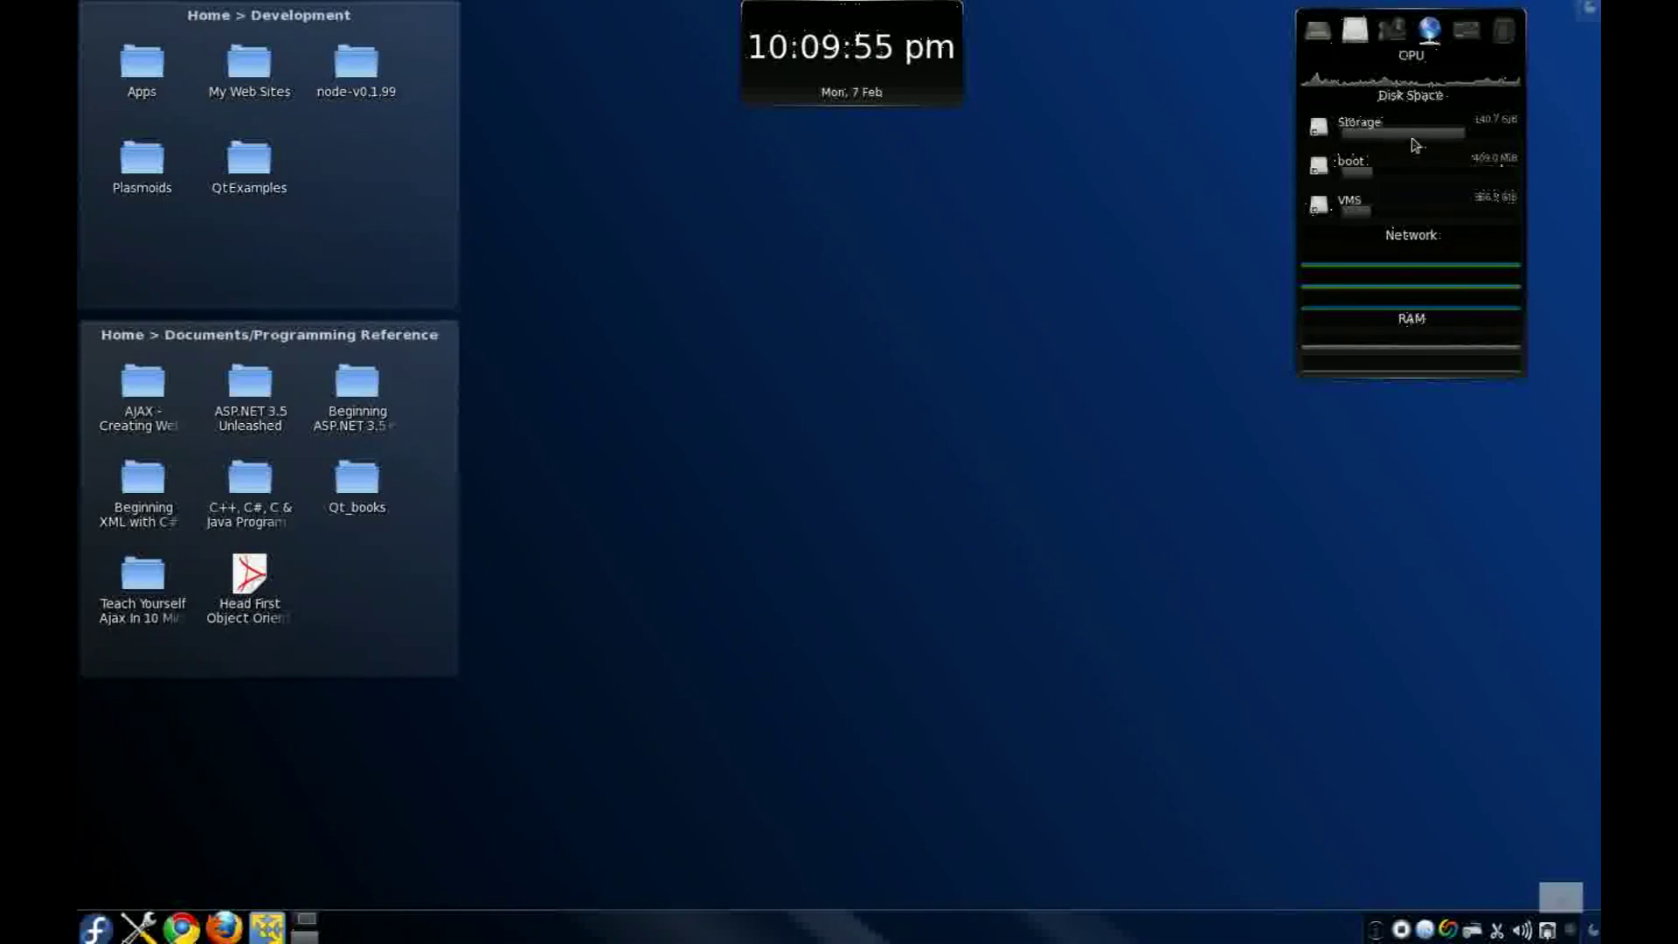
pyautogui.click(1590, 8)
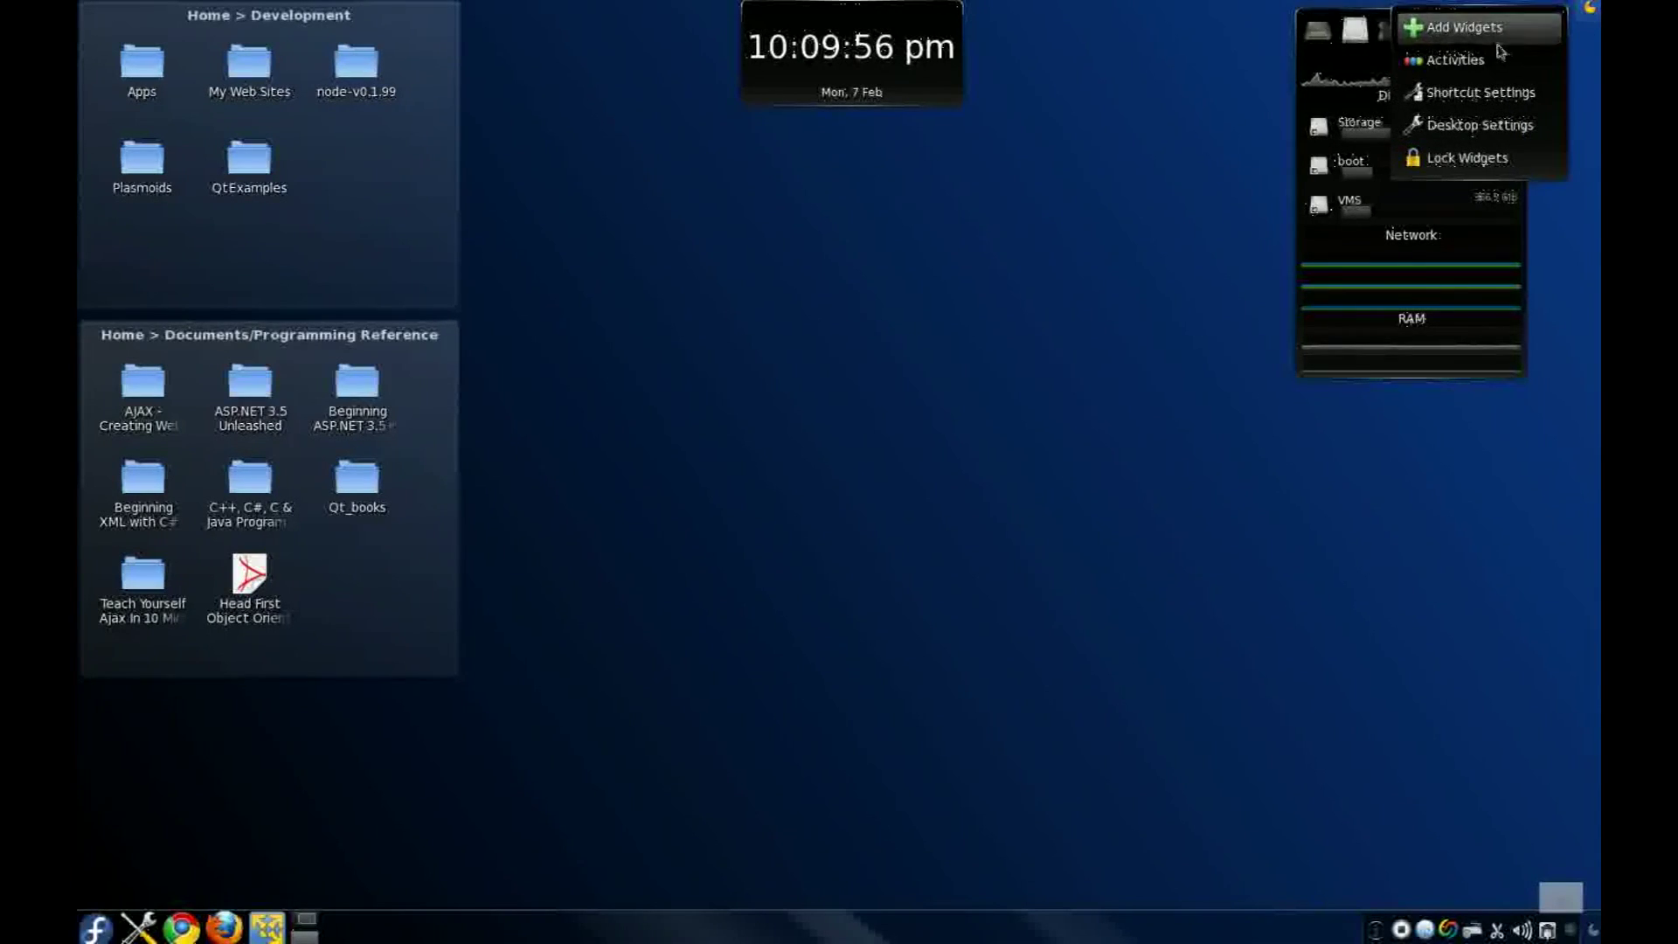
pyautogui.click(1454, 60)
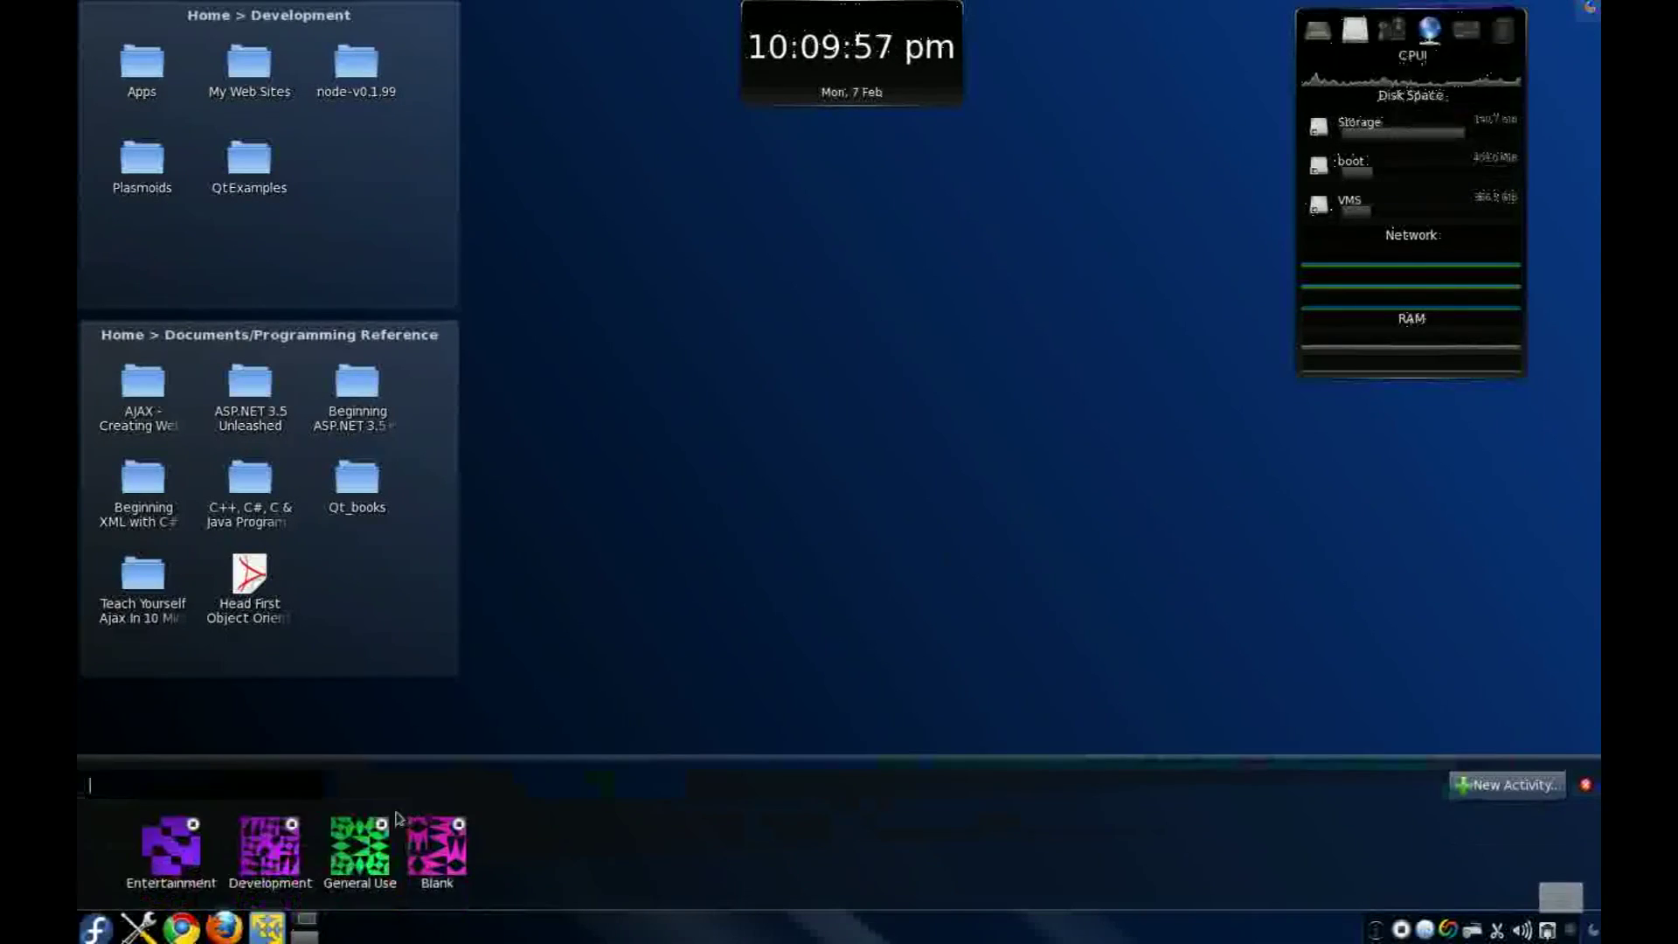
# Enter the Entertainment activity, then view and close the Television Shows folder in Dolphin
pyautogui.click(170, 844)
pyautogui.click(424, 421)
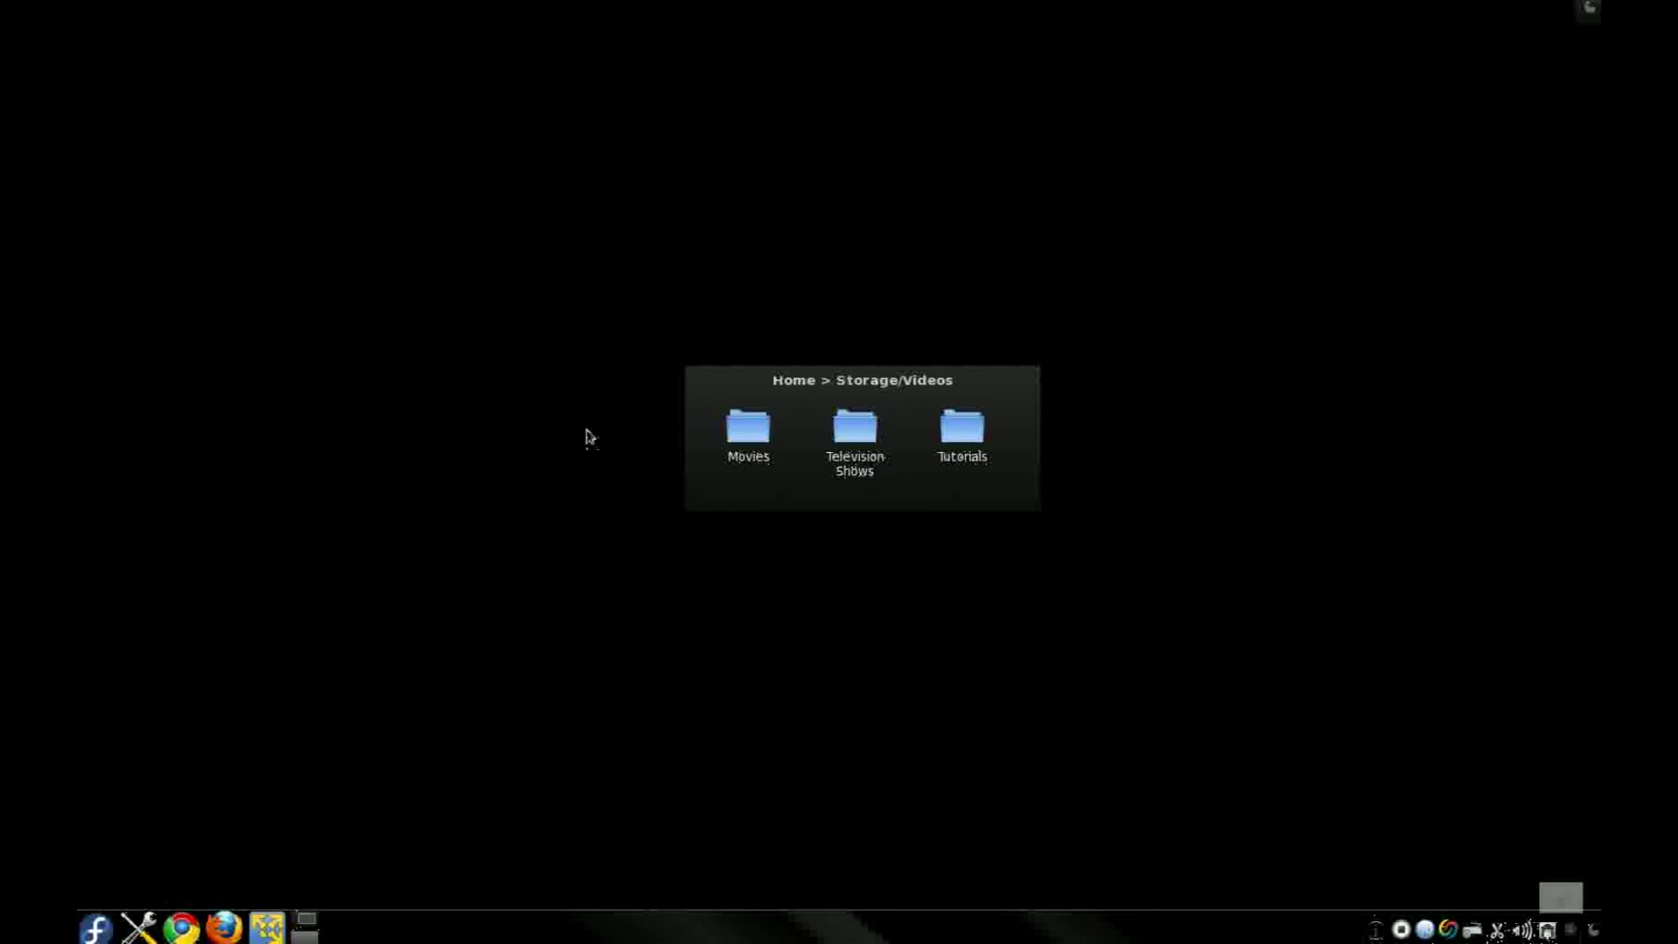
pyautogui.click(864, 474)
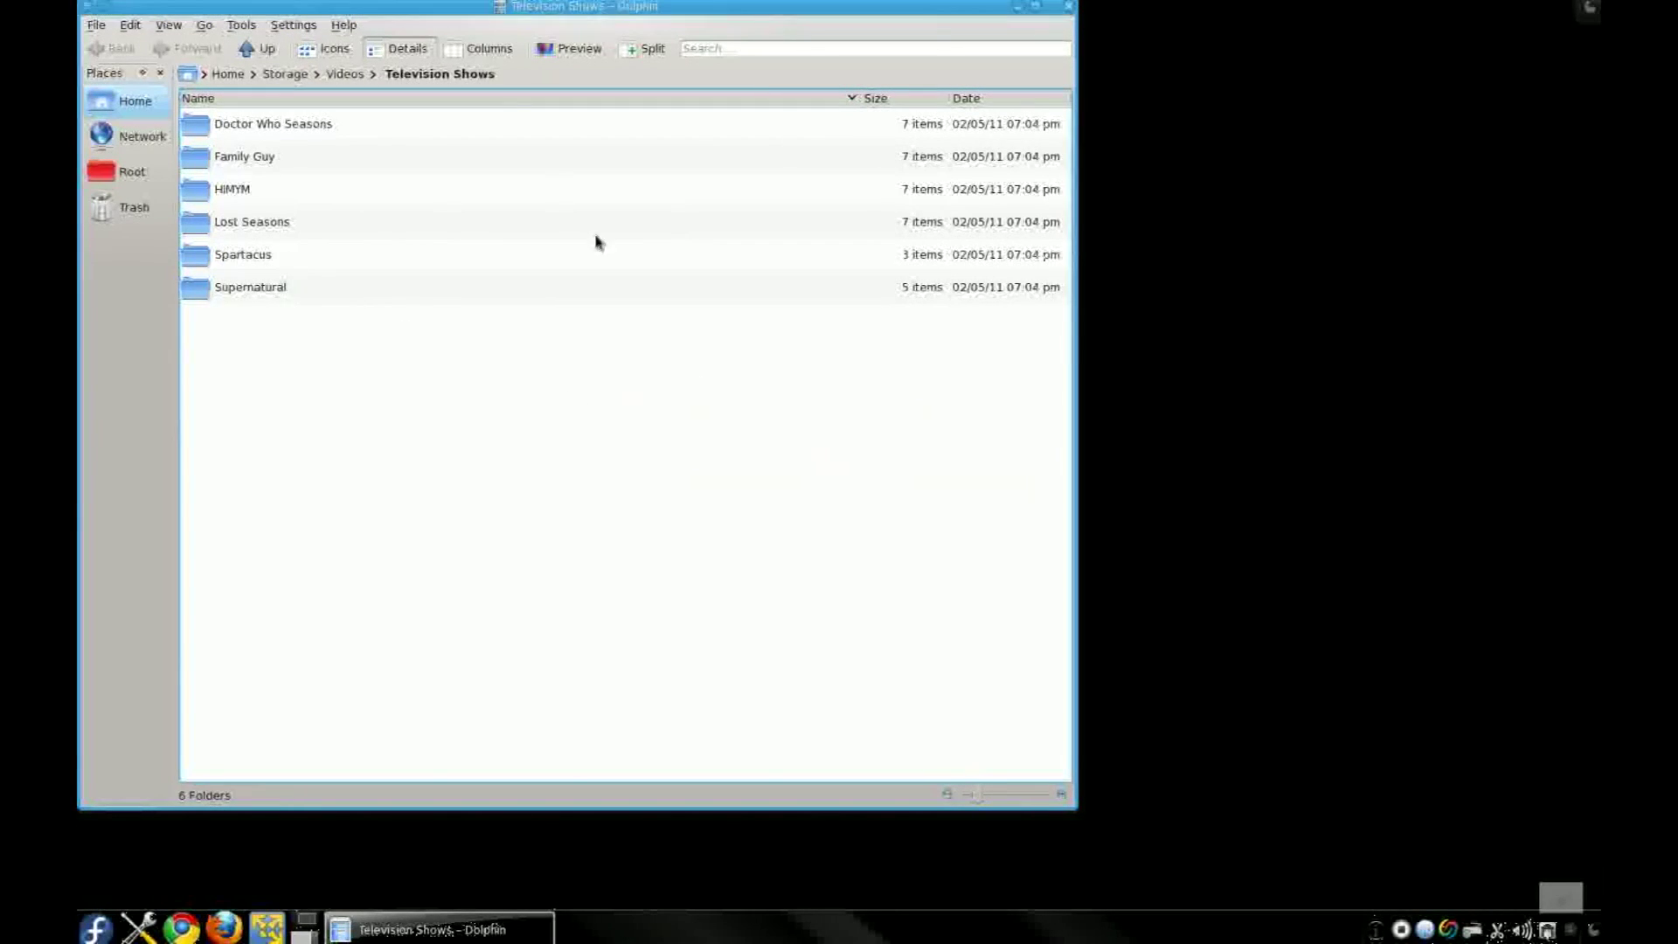
pyautogui.click(1070, 11)
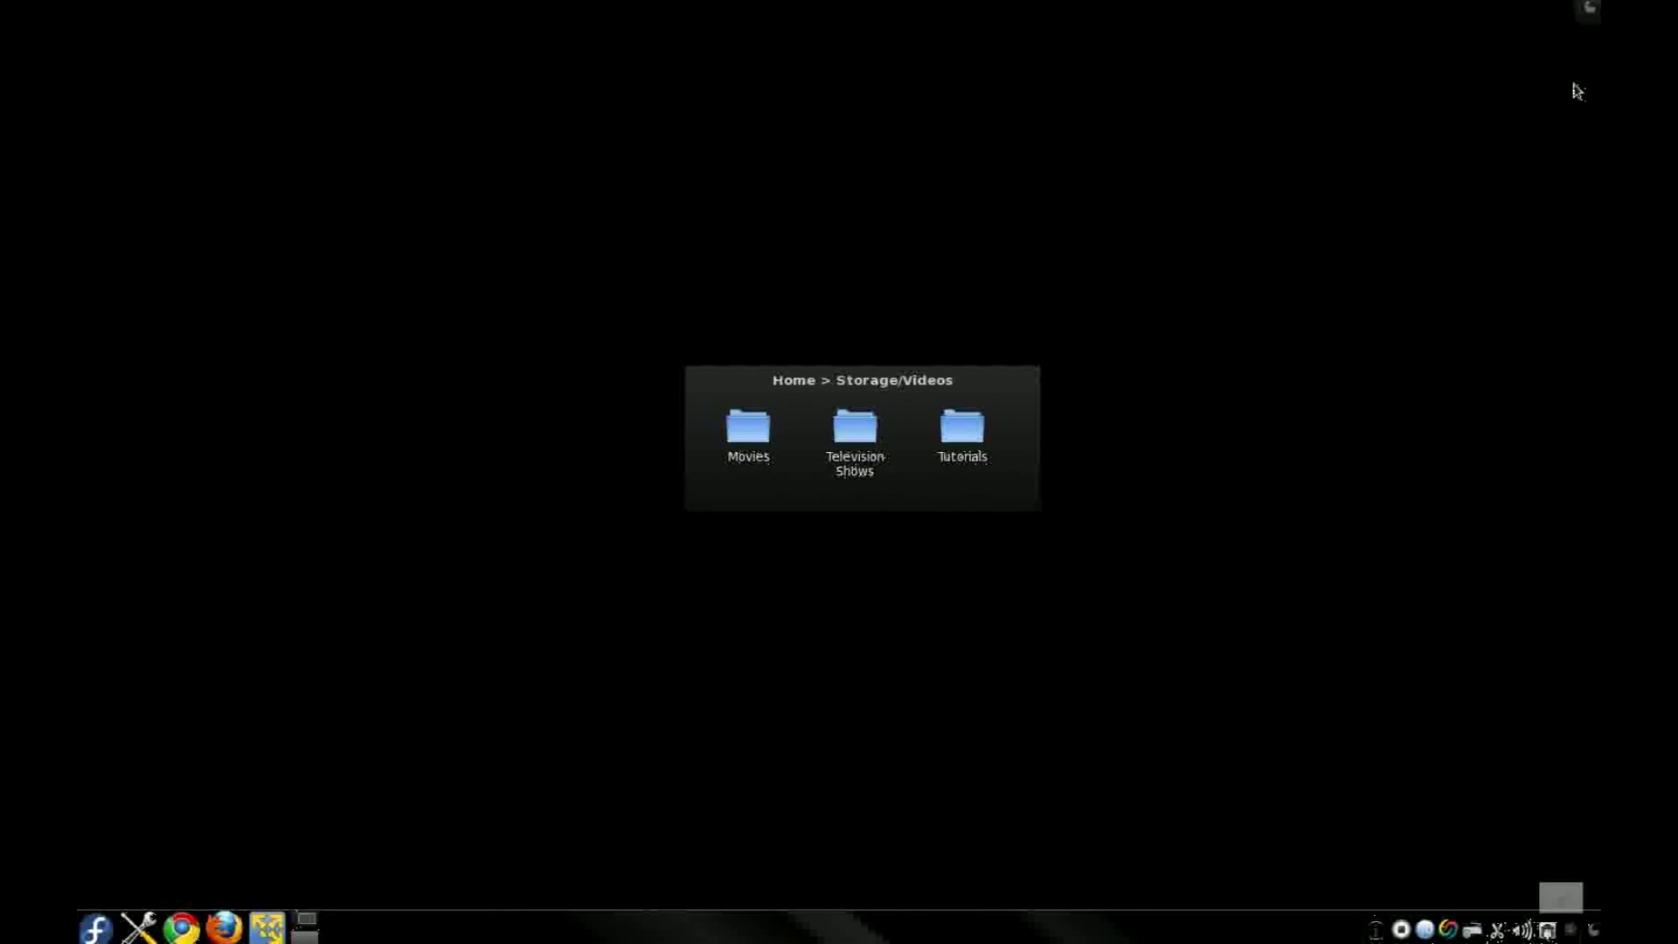
# Create a new blank Desktop activity from the activities bar
pyautogui.click(1592, 11)
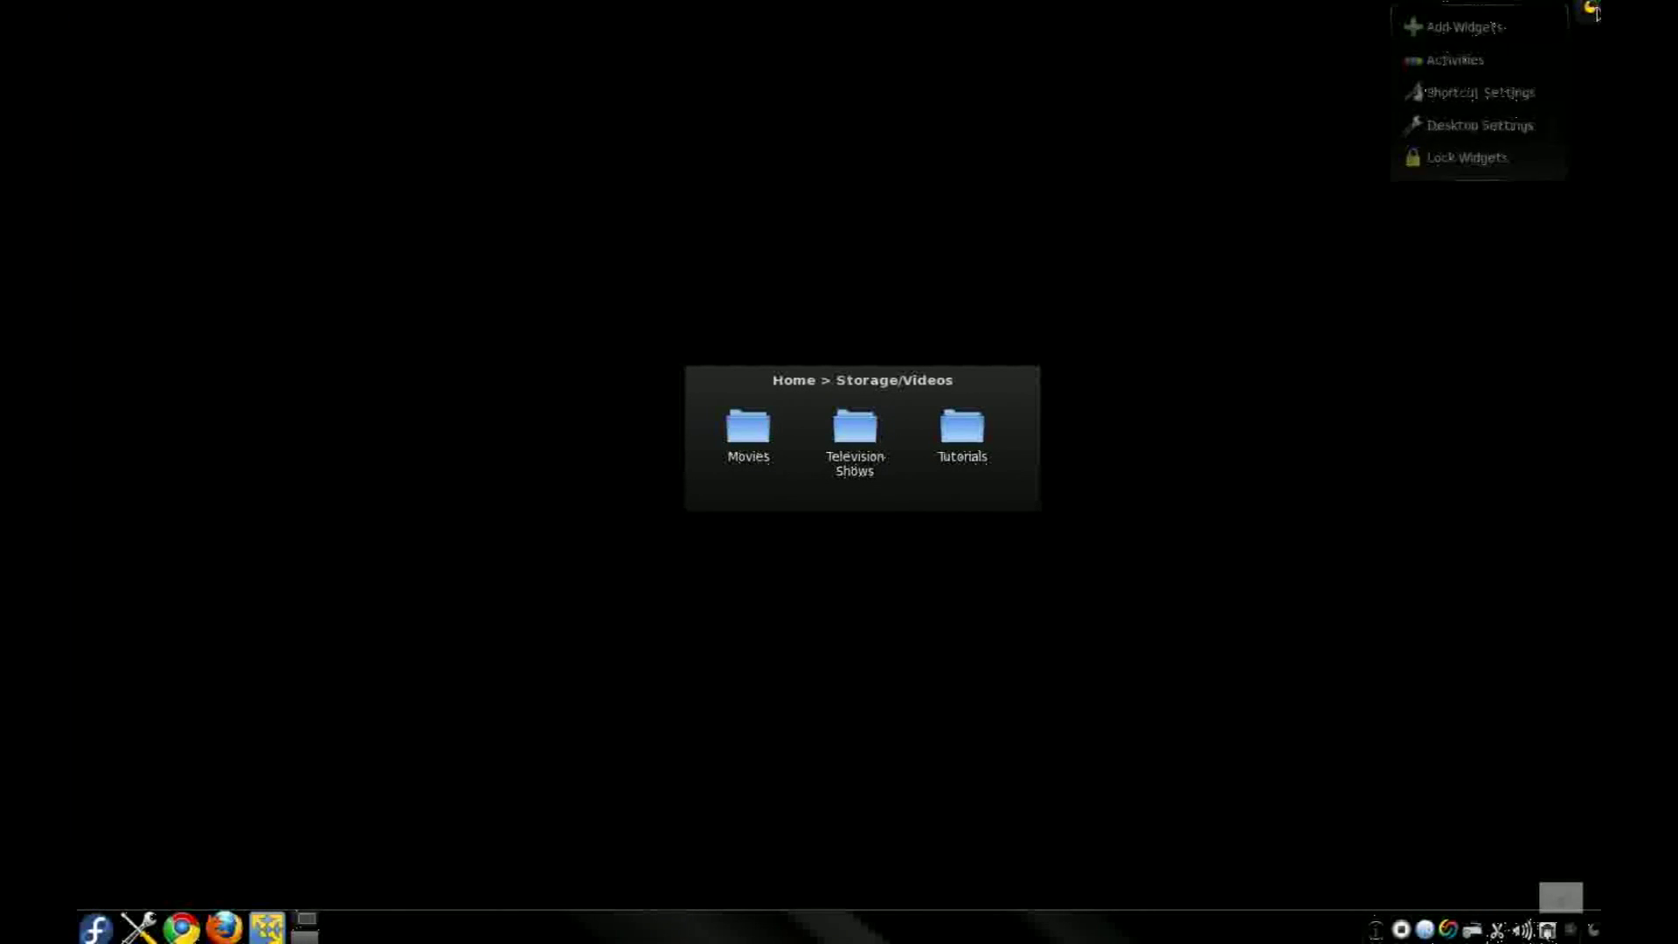
pyautogui.click(1454, 59)
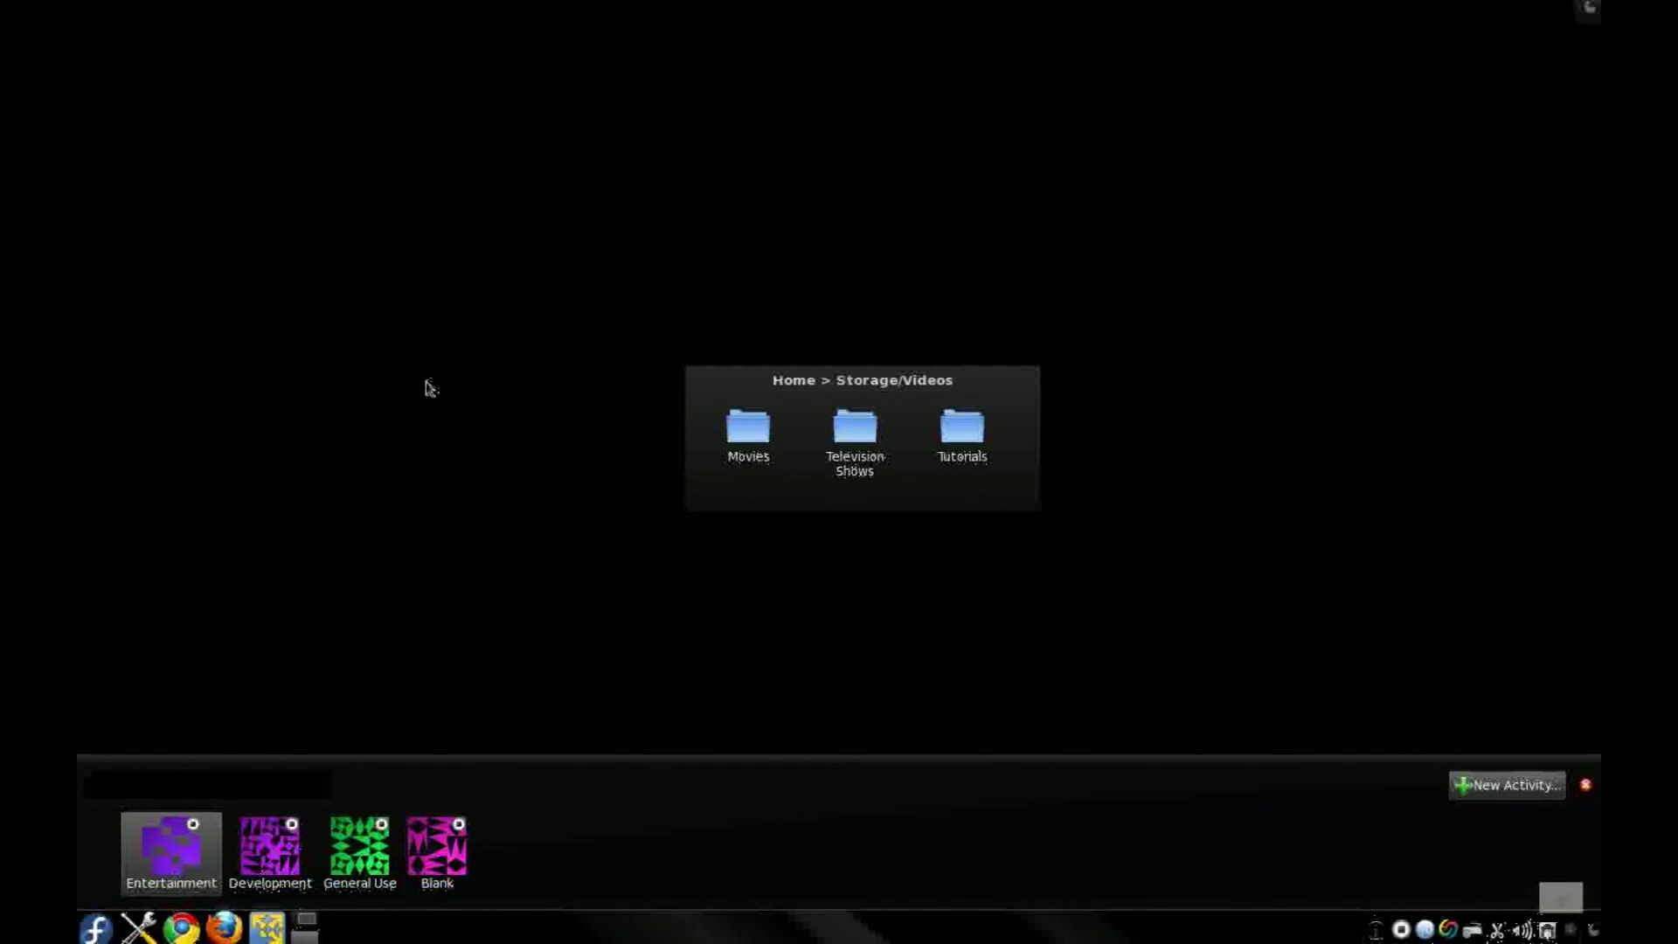
pyautogui.click(446, 276)
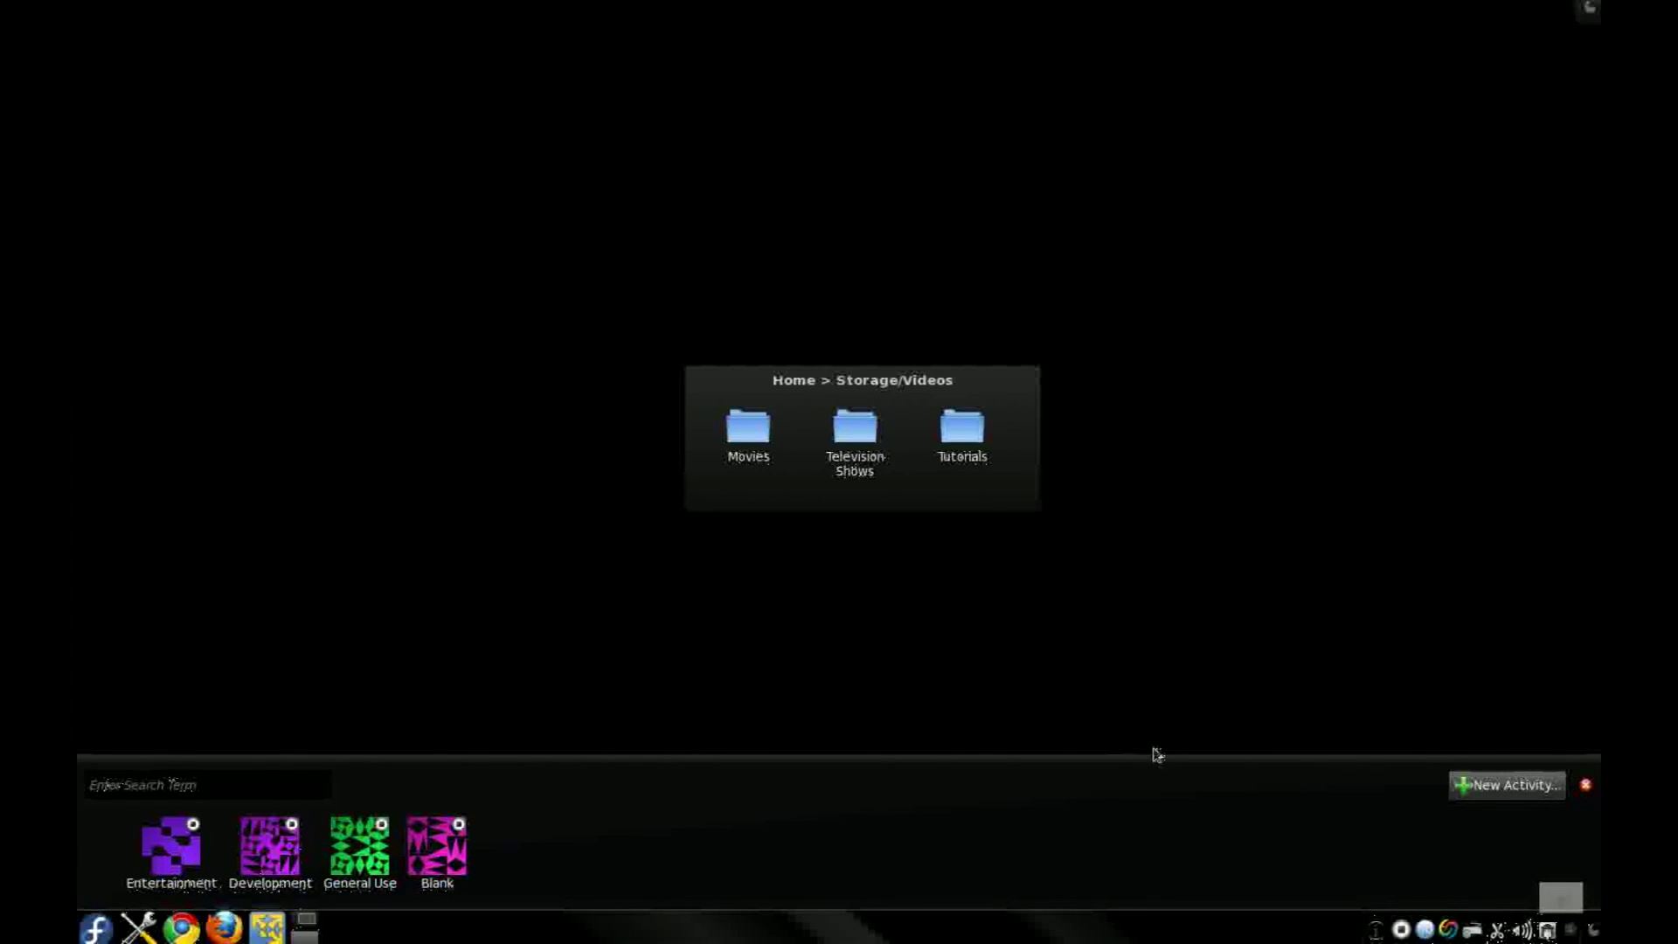
pyautogui.click(1521, 785)
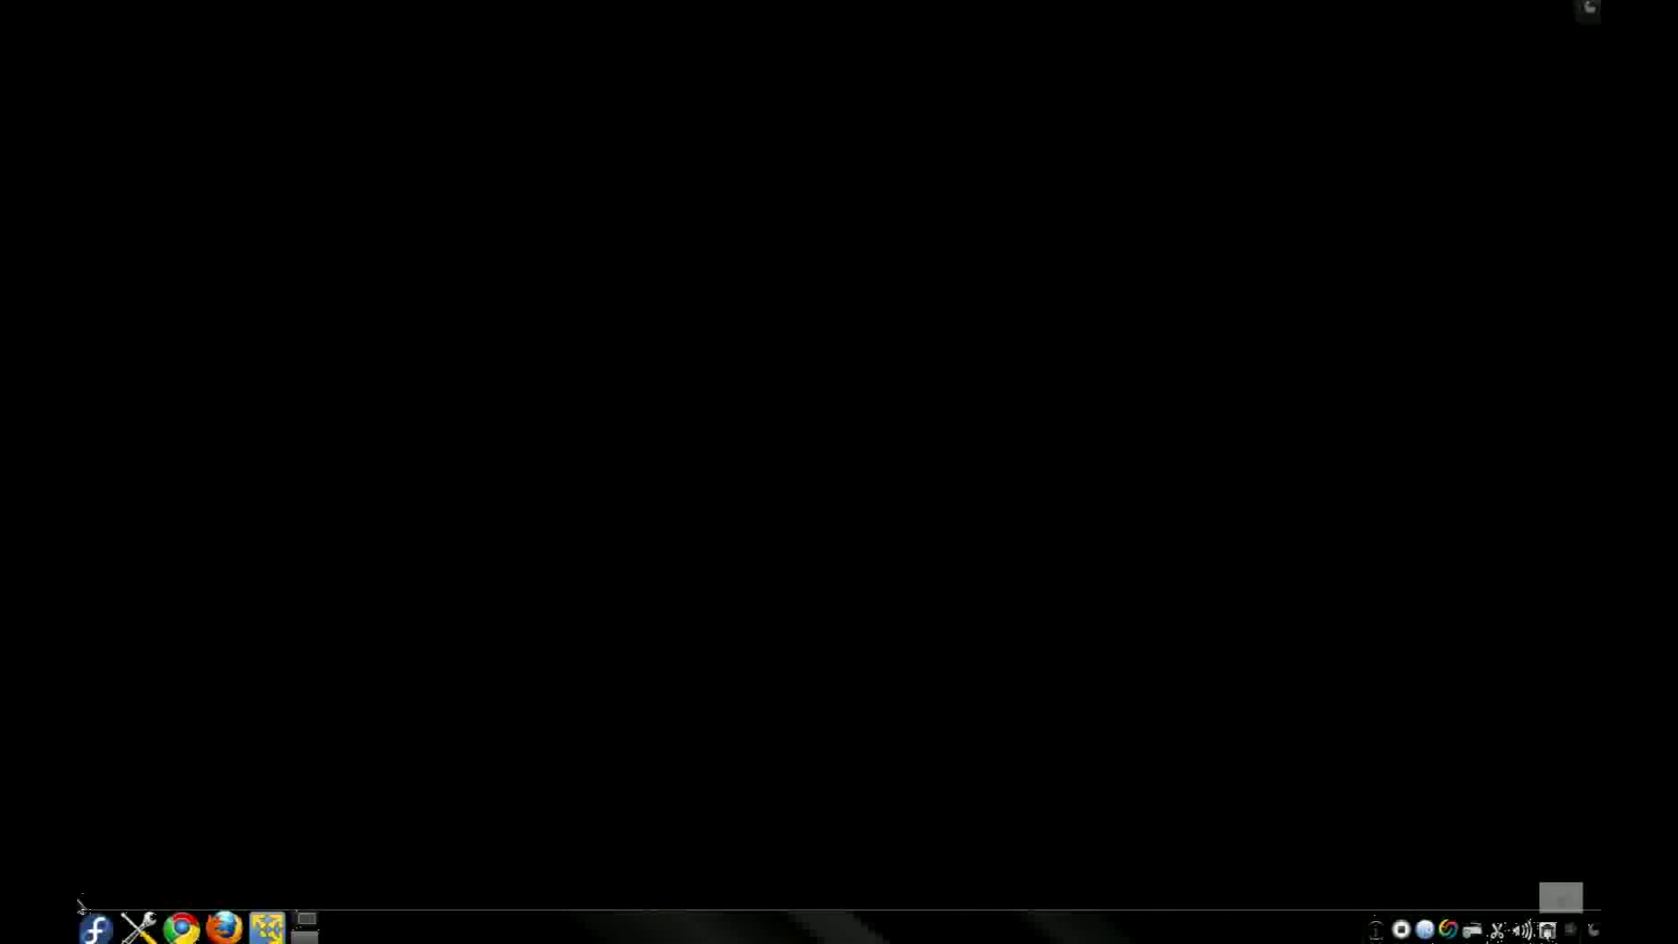
# Add a Calendar widget from the widget browser, enlarged at the top-left
pyautogui.rightClick(392, 180)
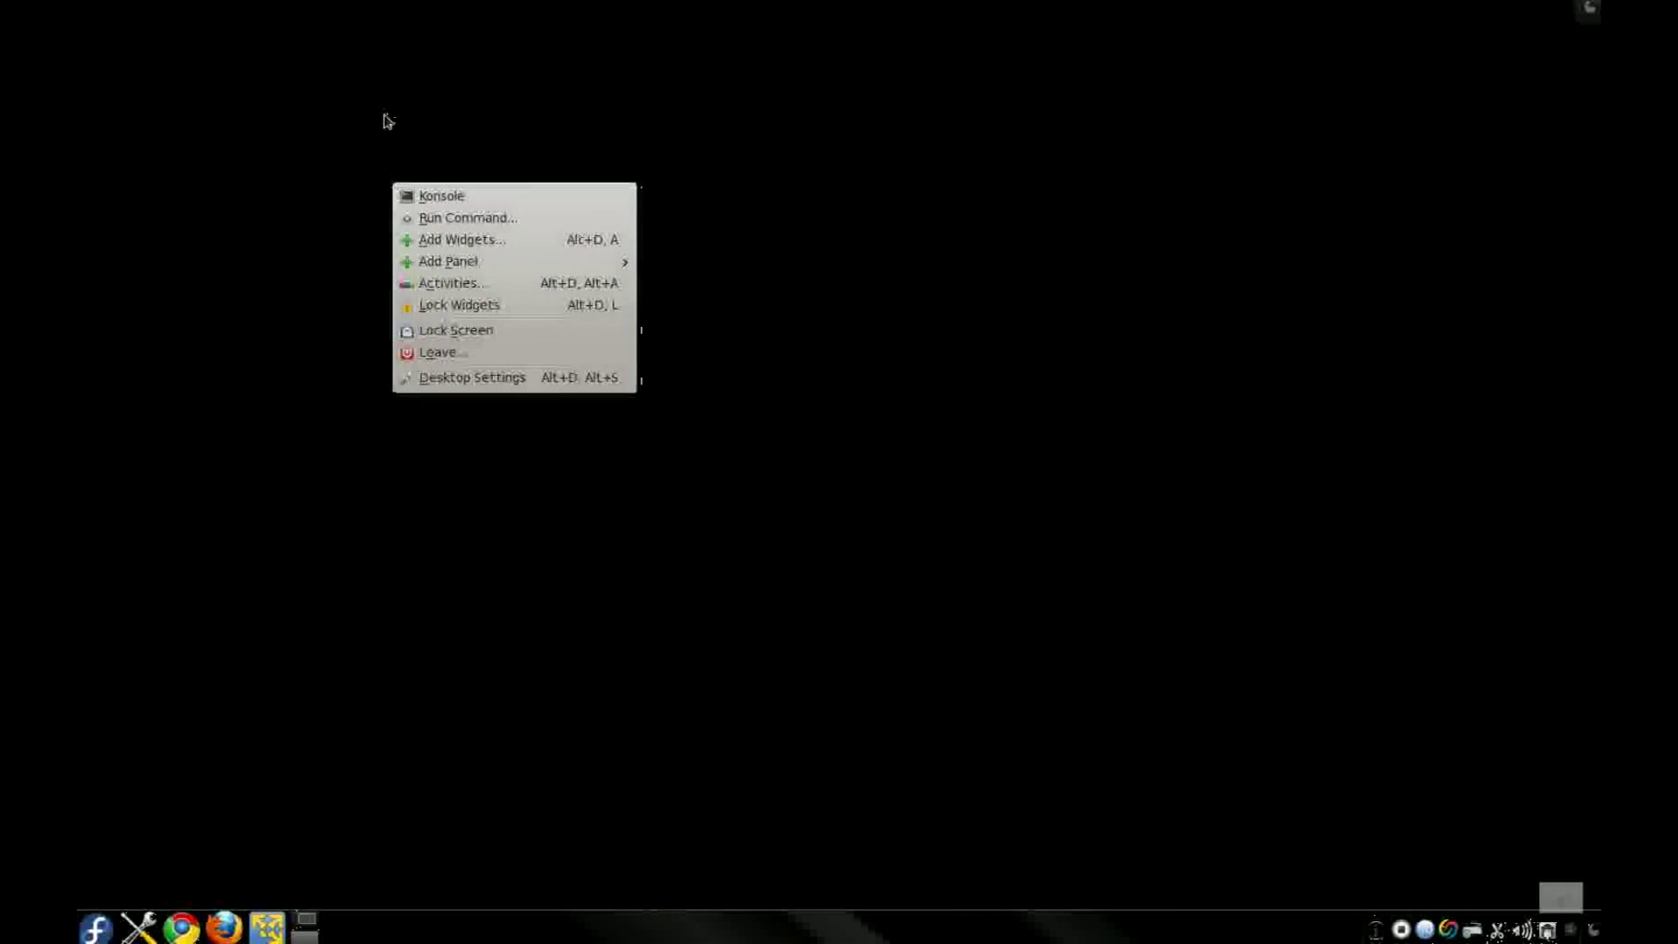
pyautogui.click(403, 84)
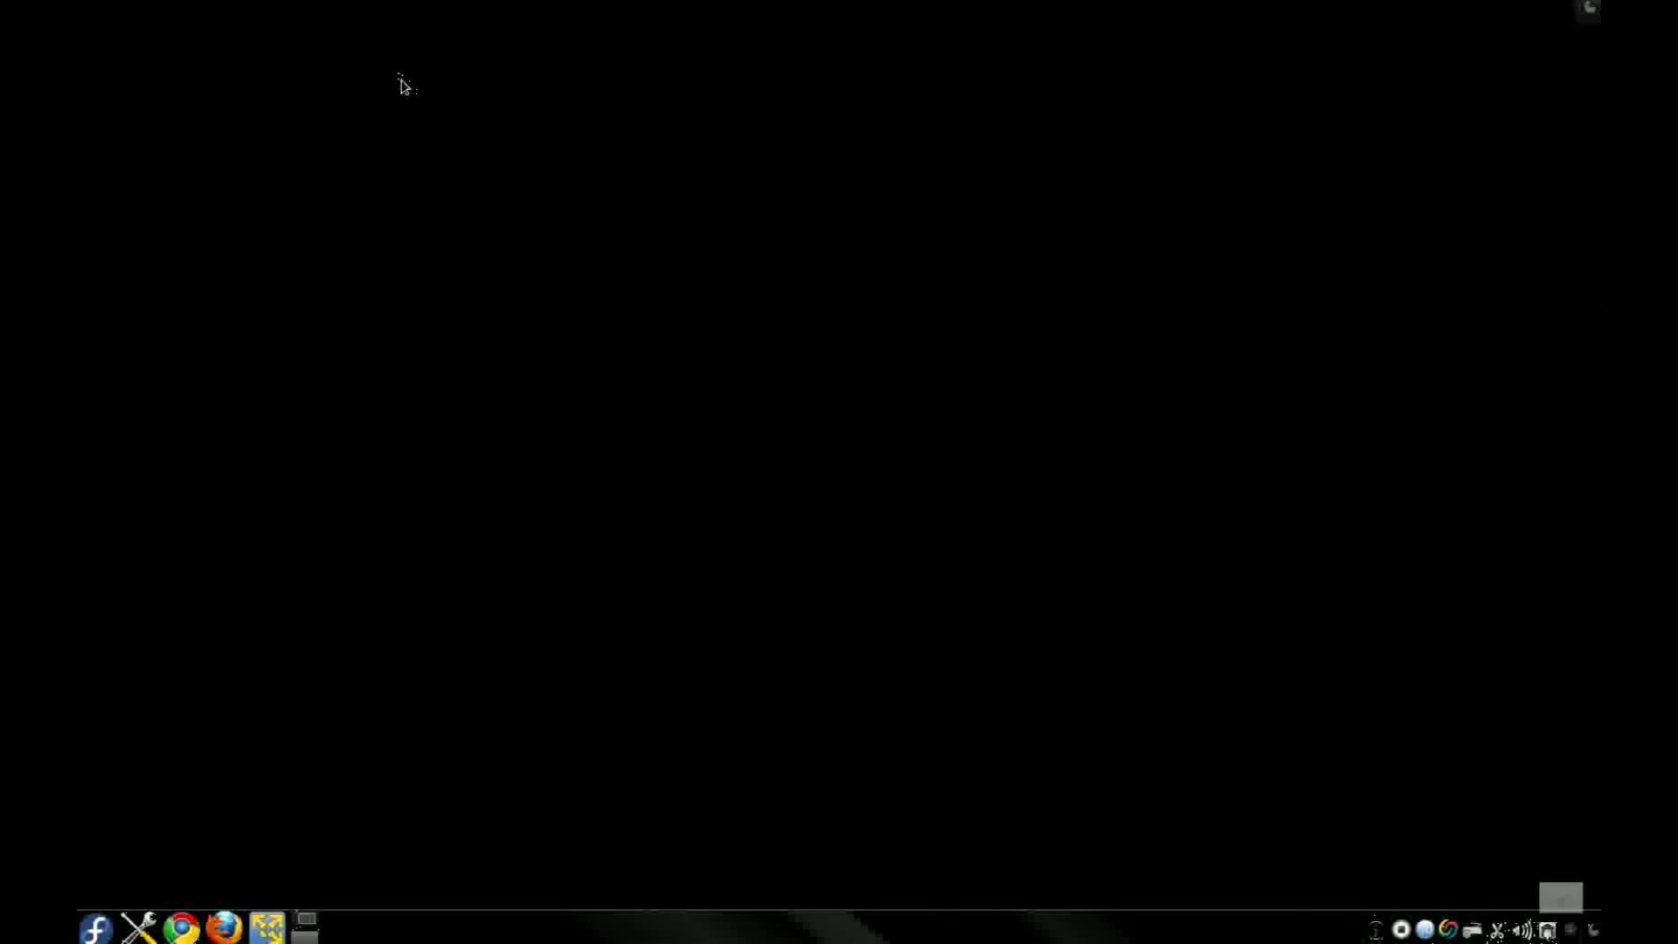
pyautogui.rightClick(455, 139)
pyautogui.click(518, 201)
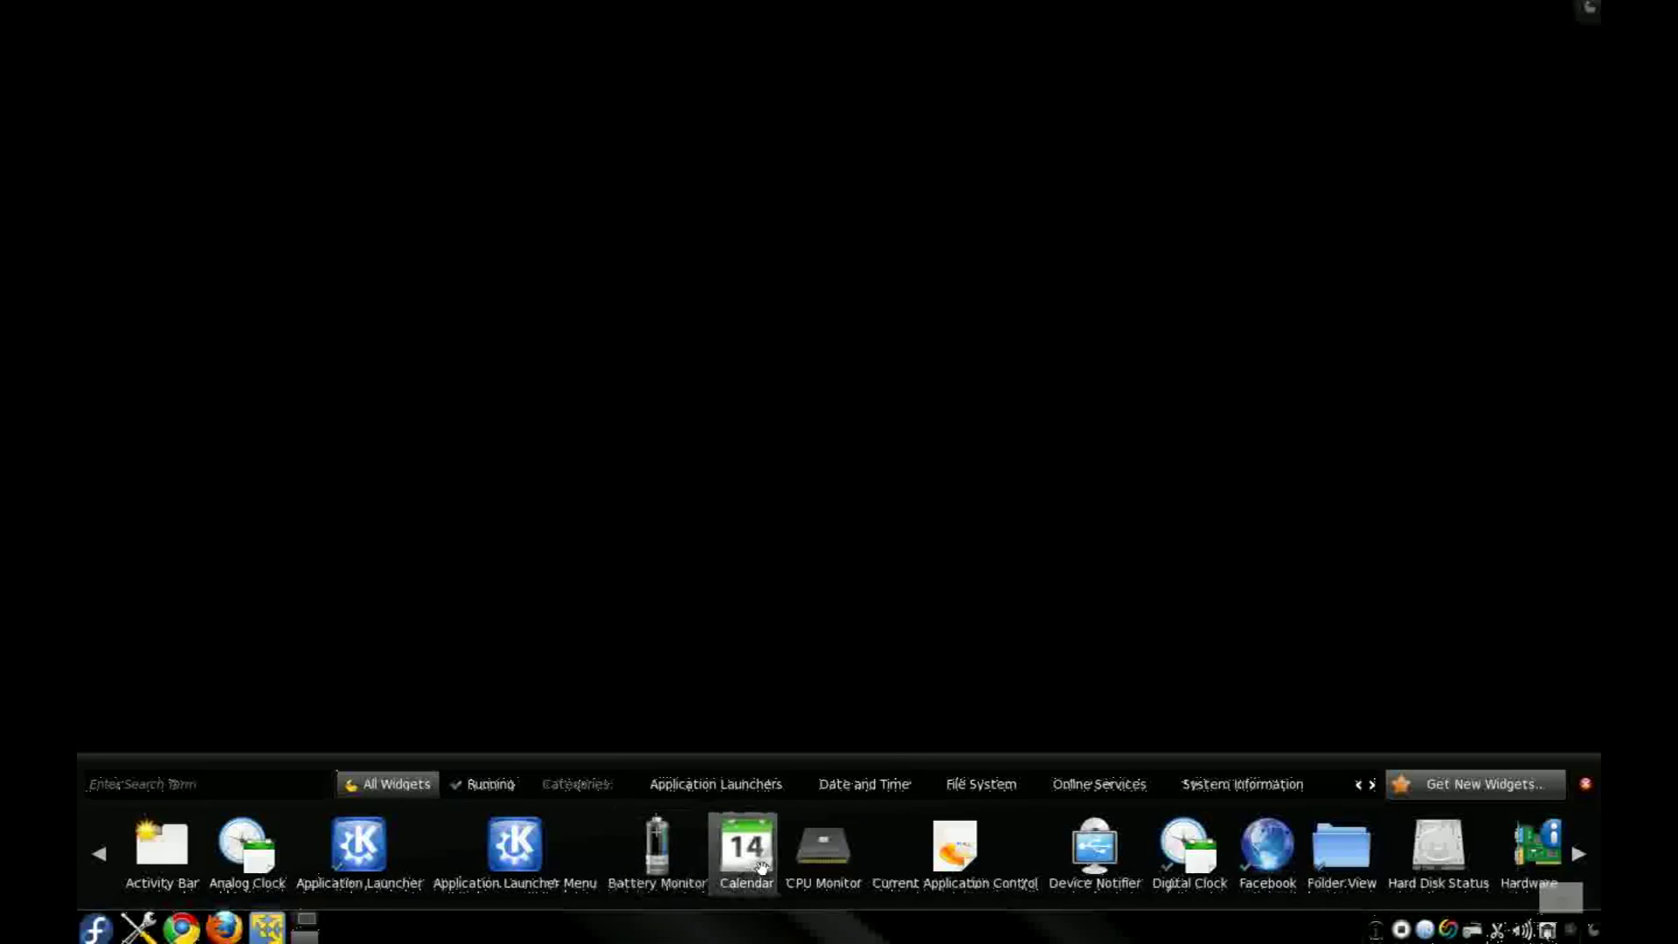
pyautogui.moveTo(750, 827); pyautogui.dragTo(566, 153)
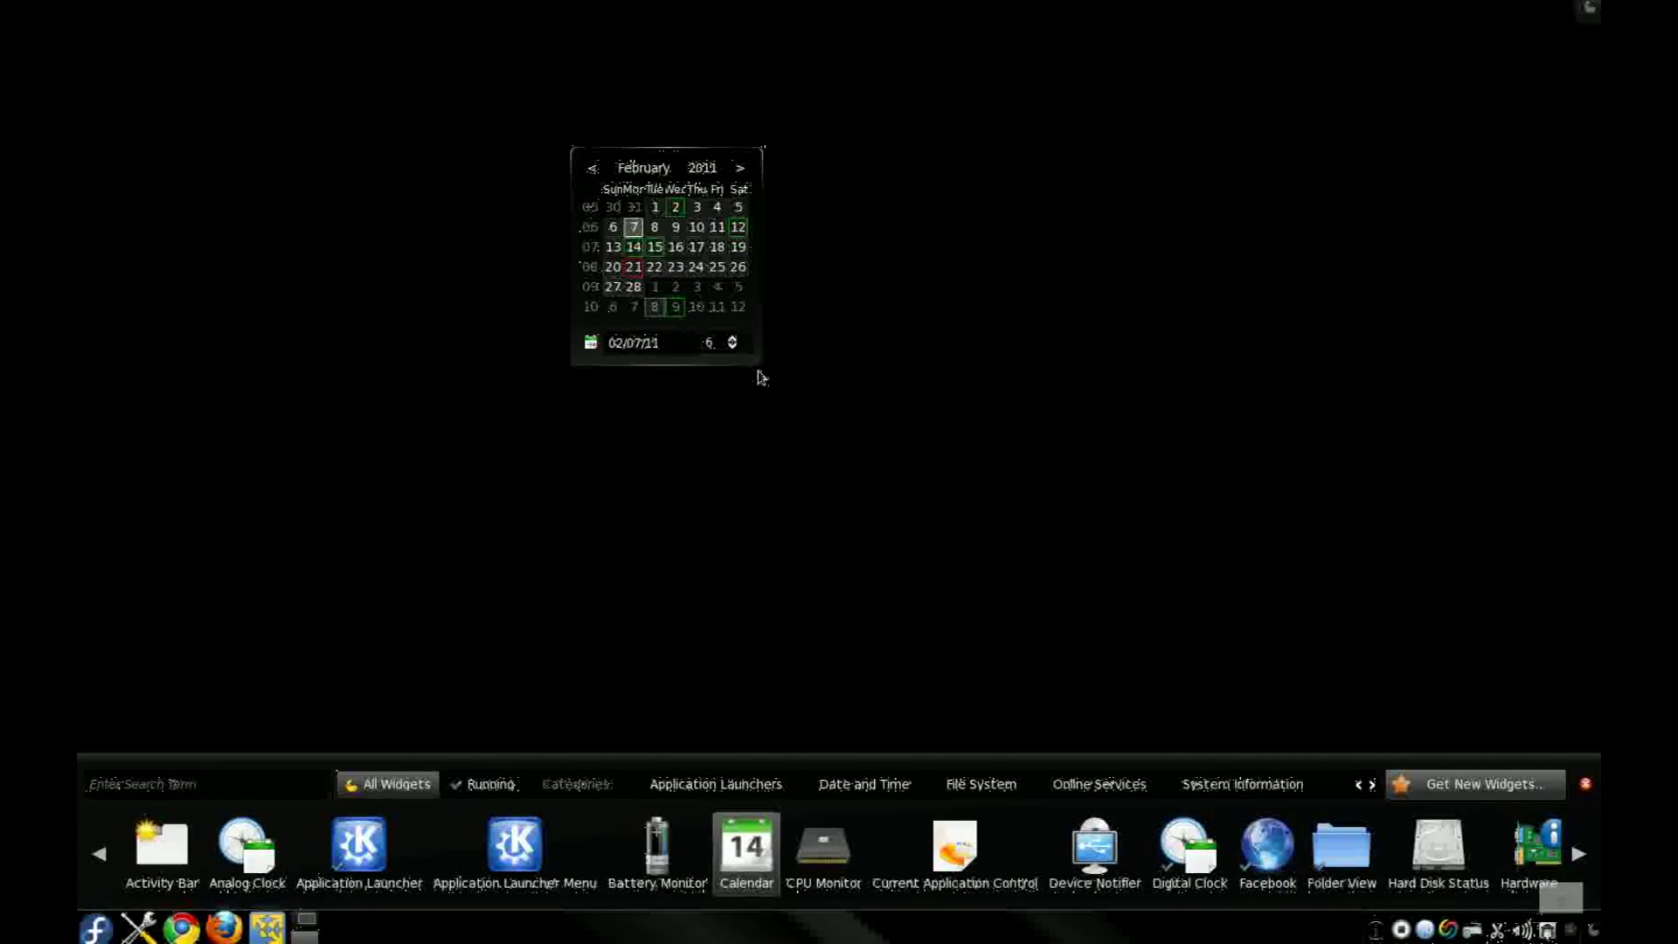
pyautogui.moveTo(759, 374); pyautogui.dragTo(672, 88)
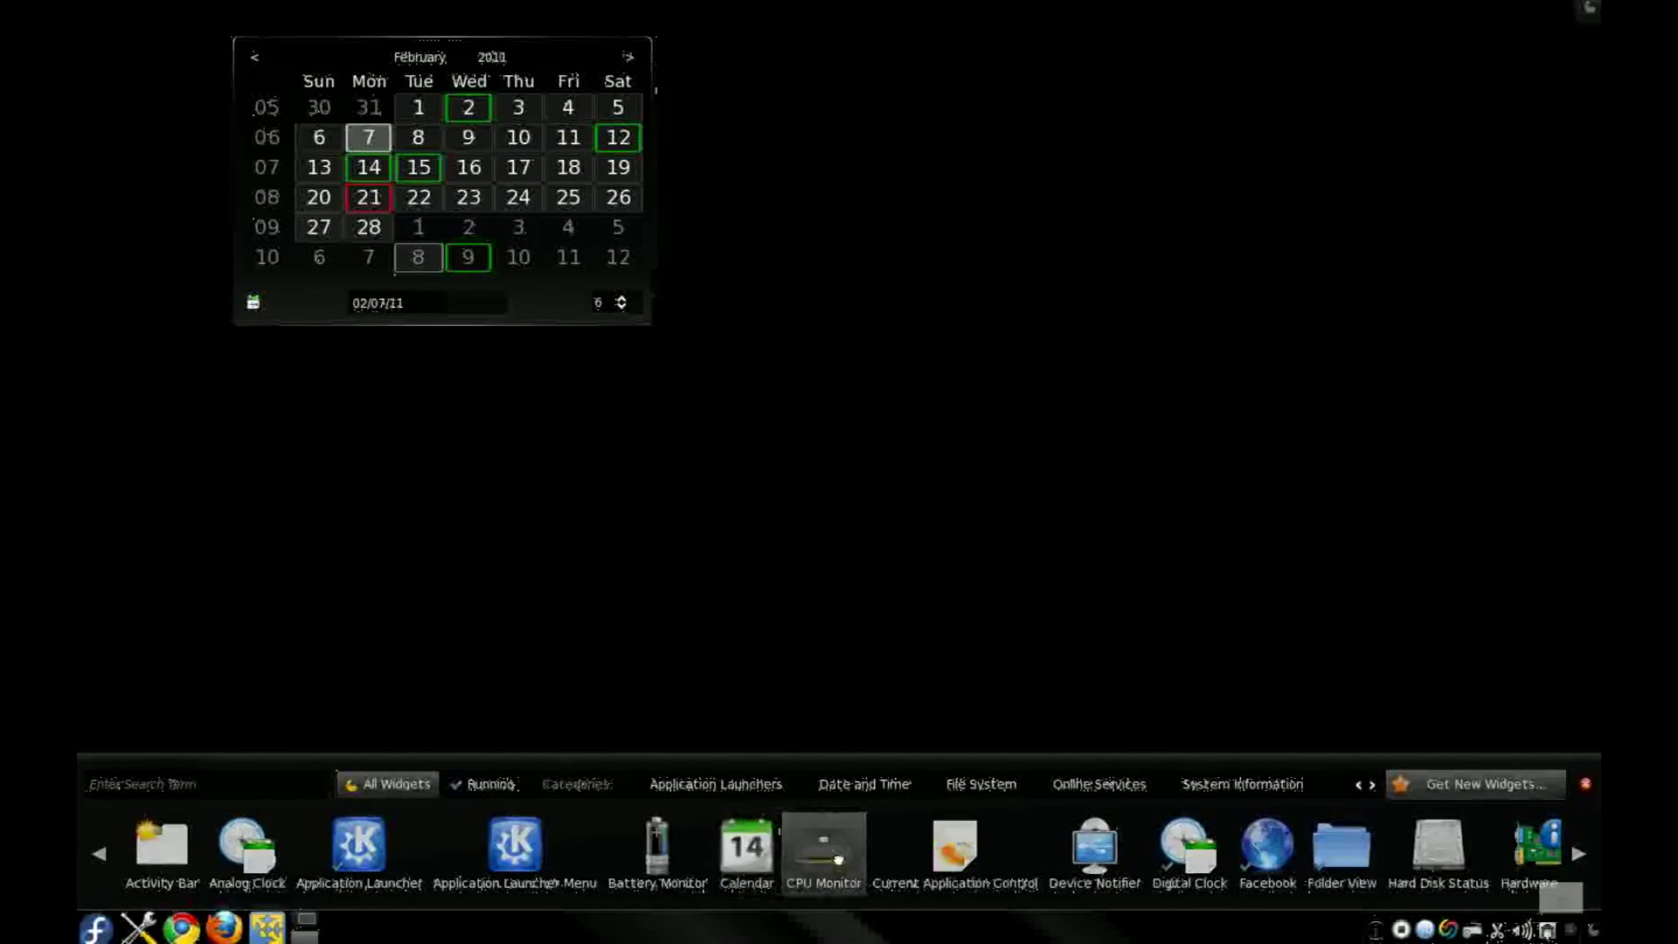
# Add CPU Monitor, Disk Space and Device Notifier widgets, then nudge Disk Space down-right
pyautogui.moveTo(920, 669); pyautogui.dragTo(860, 186)
pyautogui.moveTo(1438, 843); pyautogui.dragTo(780, 491)
pyautogui.moveTo(872, 640); pyautogui.dragTo(974, 442)
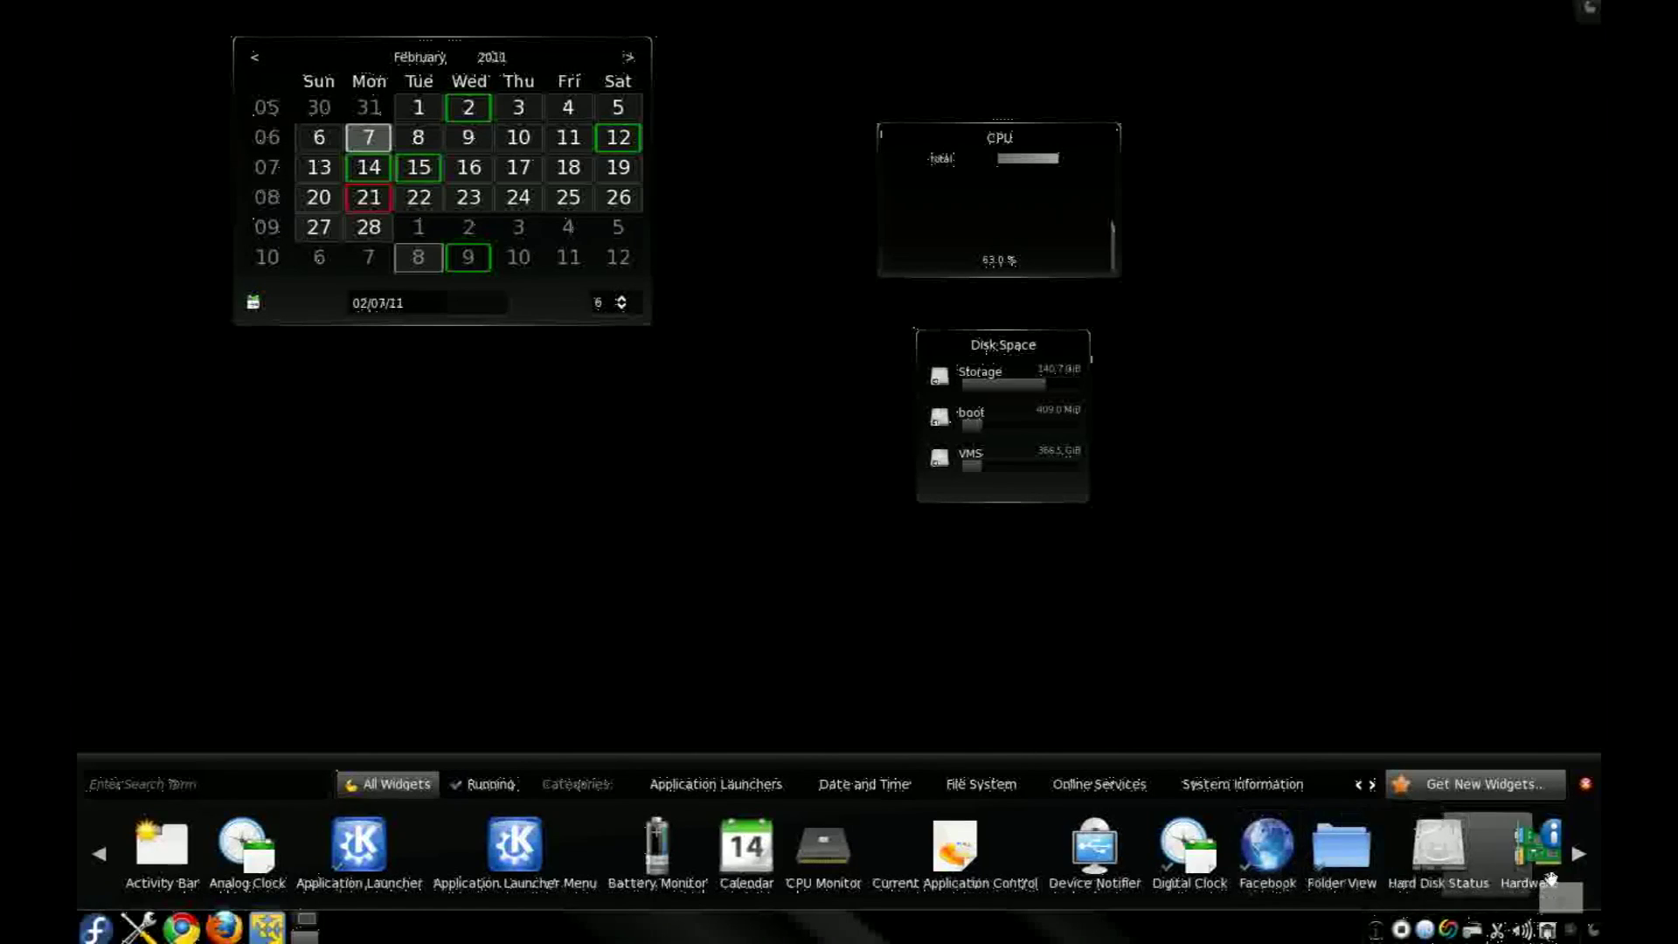
pyautogui.moveTo(1094, 844); pyautogui.dragTo(540, 435)
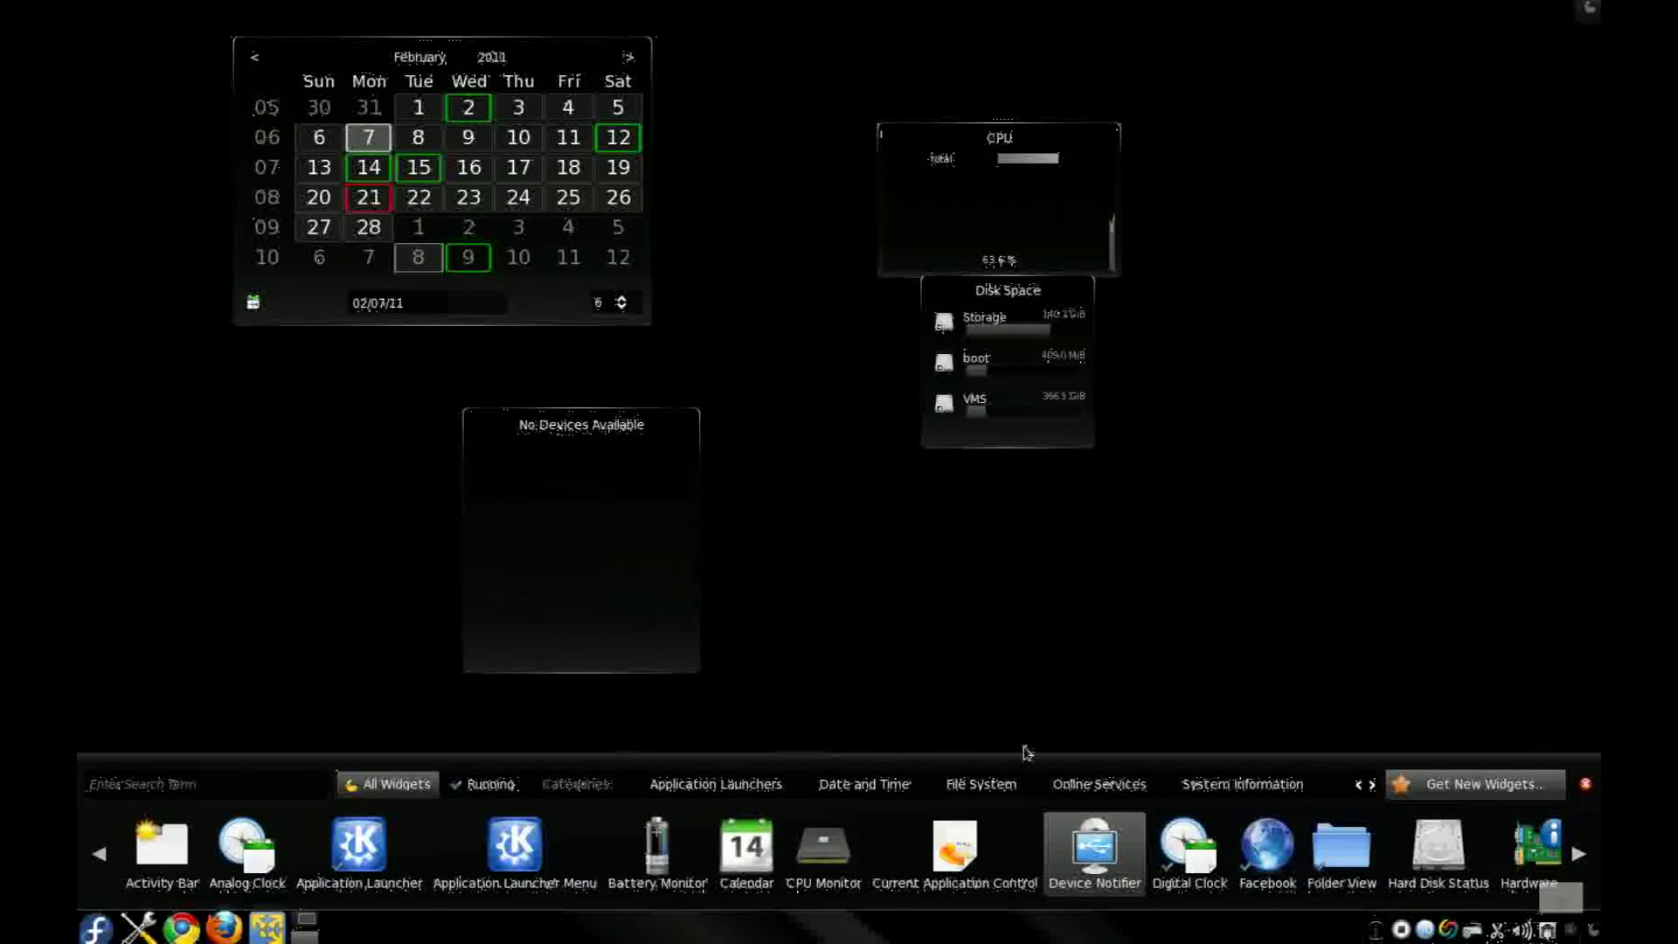
pyautogui.click(1586, 784)
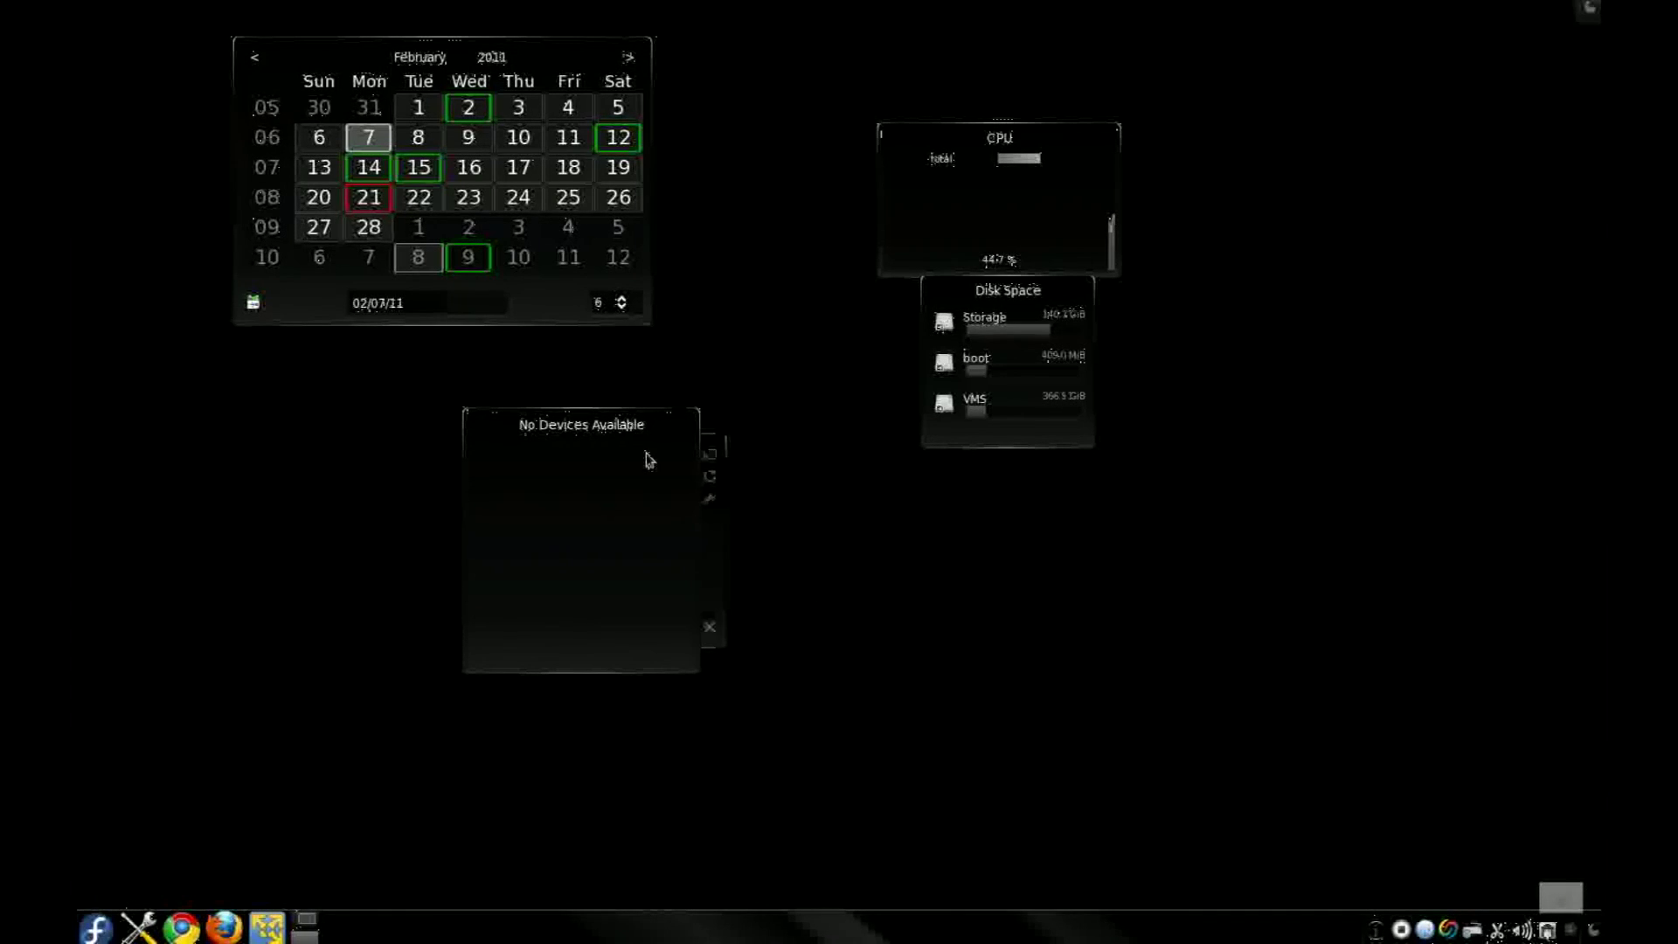
pyautogui.moveTo(955, 446); pyautogui.dragTo(972, 480)
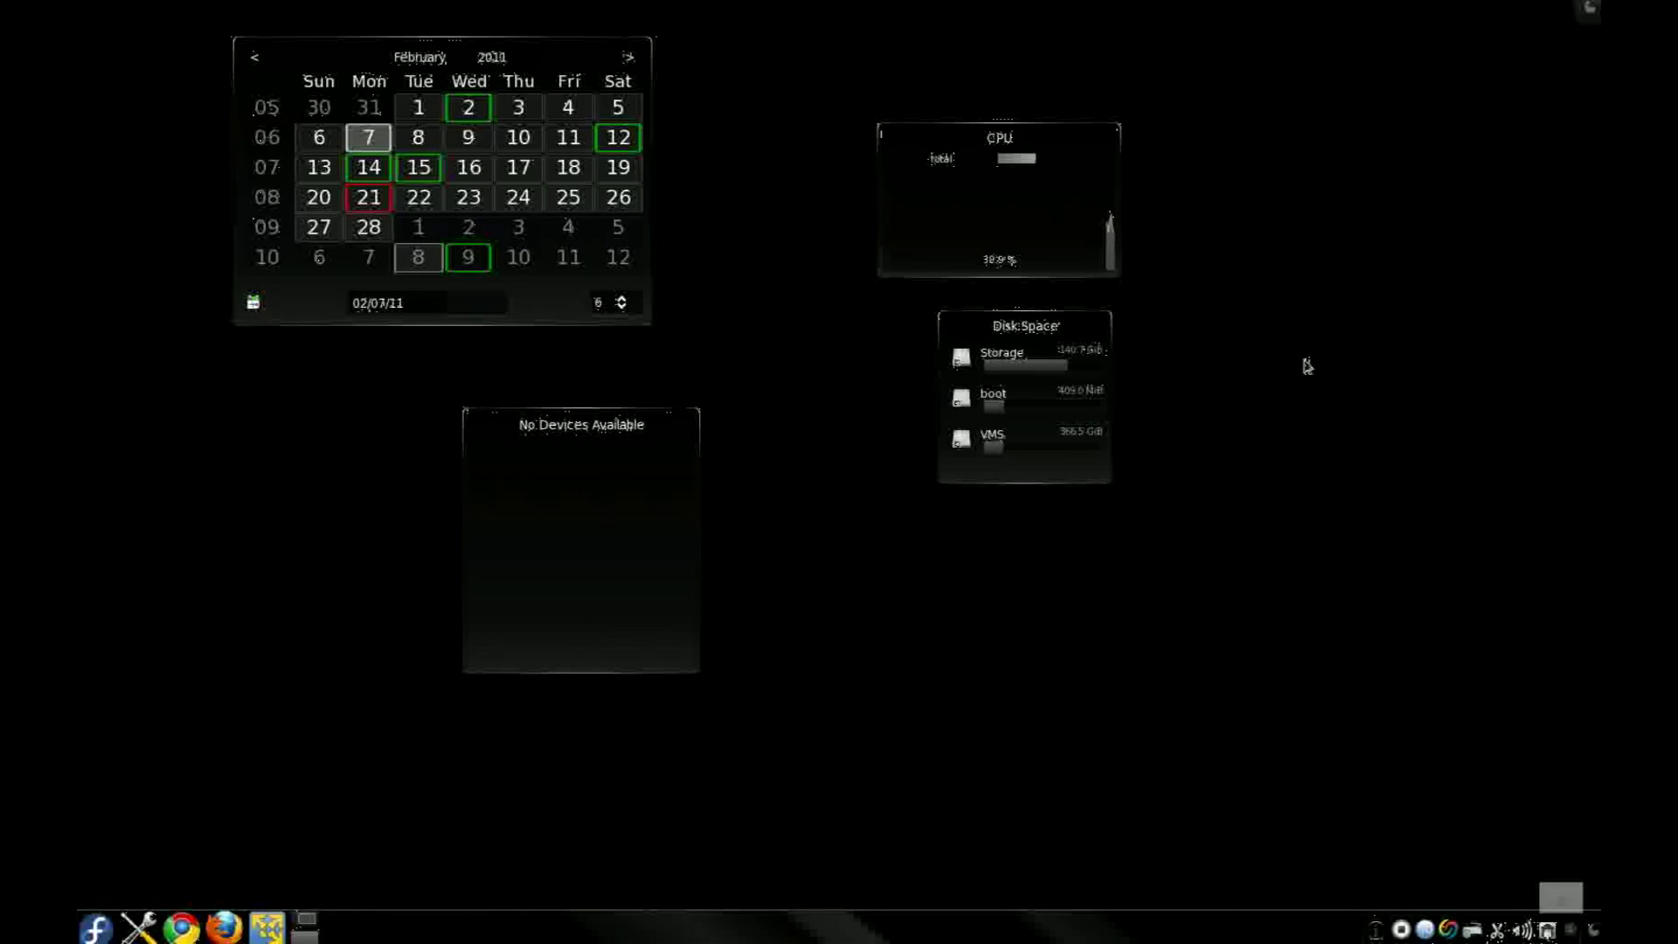
# In Desktop Settings, change the wallpaper type from Image to Color
pyautogui.rightClick(1275, 426)
pyautogui.click(1339, 614)
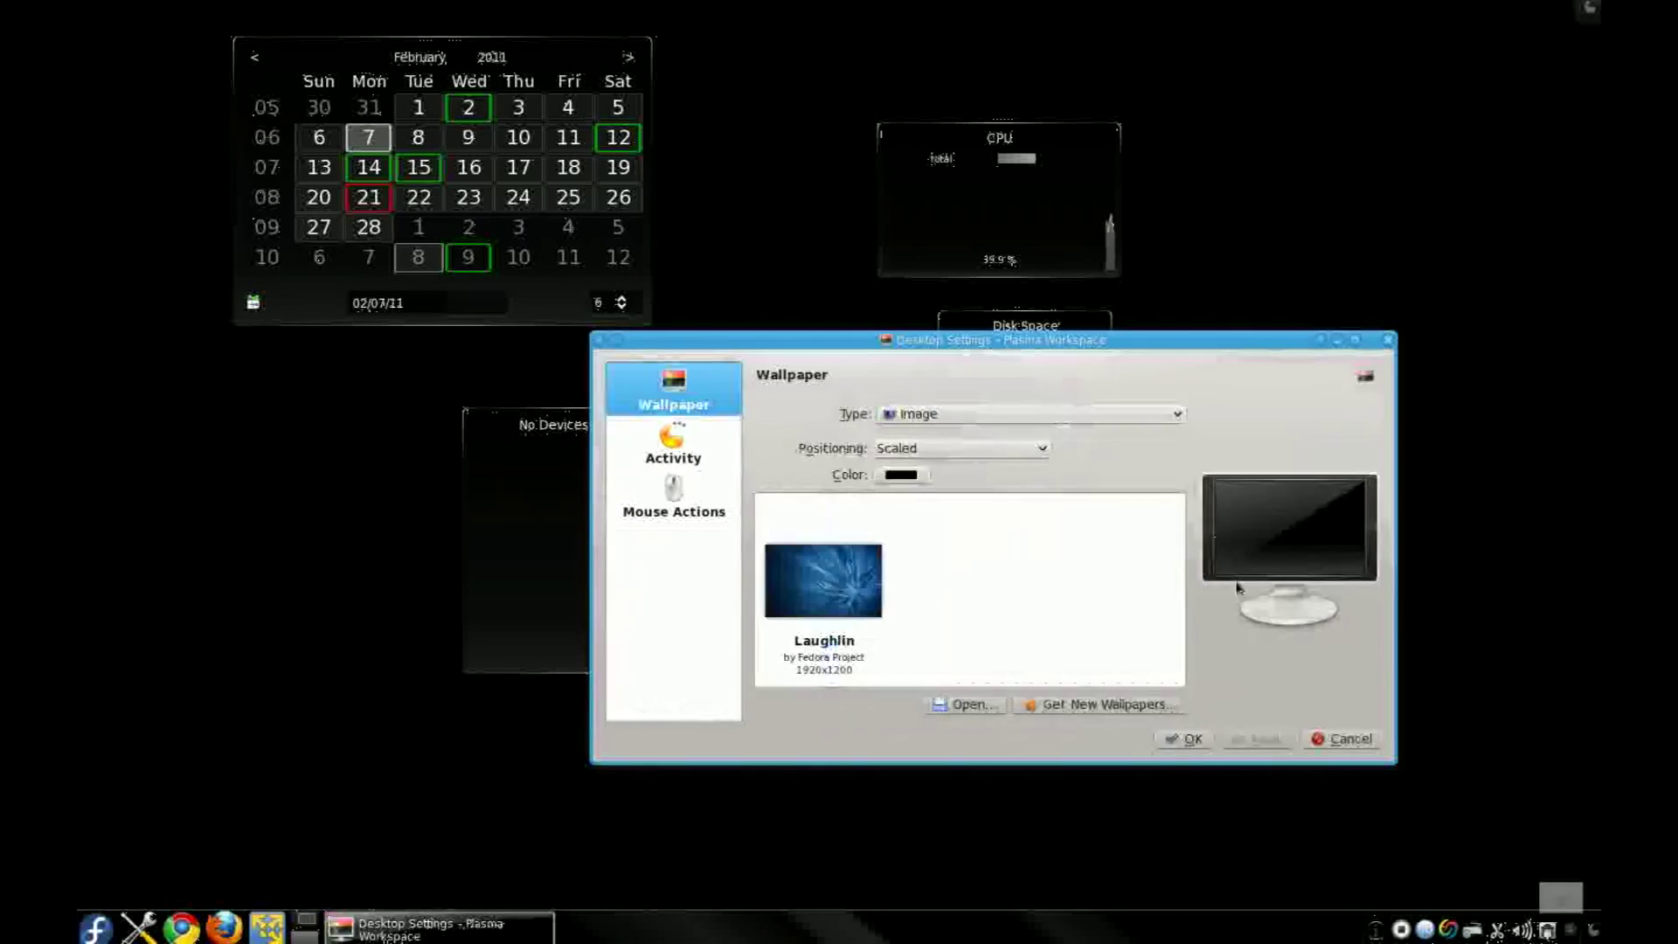
pyautogui.click(940, 416)
pyautogui.click(936, 446)
pyautogui.click(936, 449)
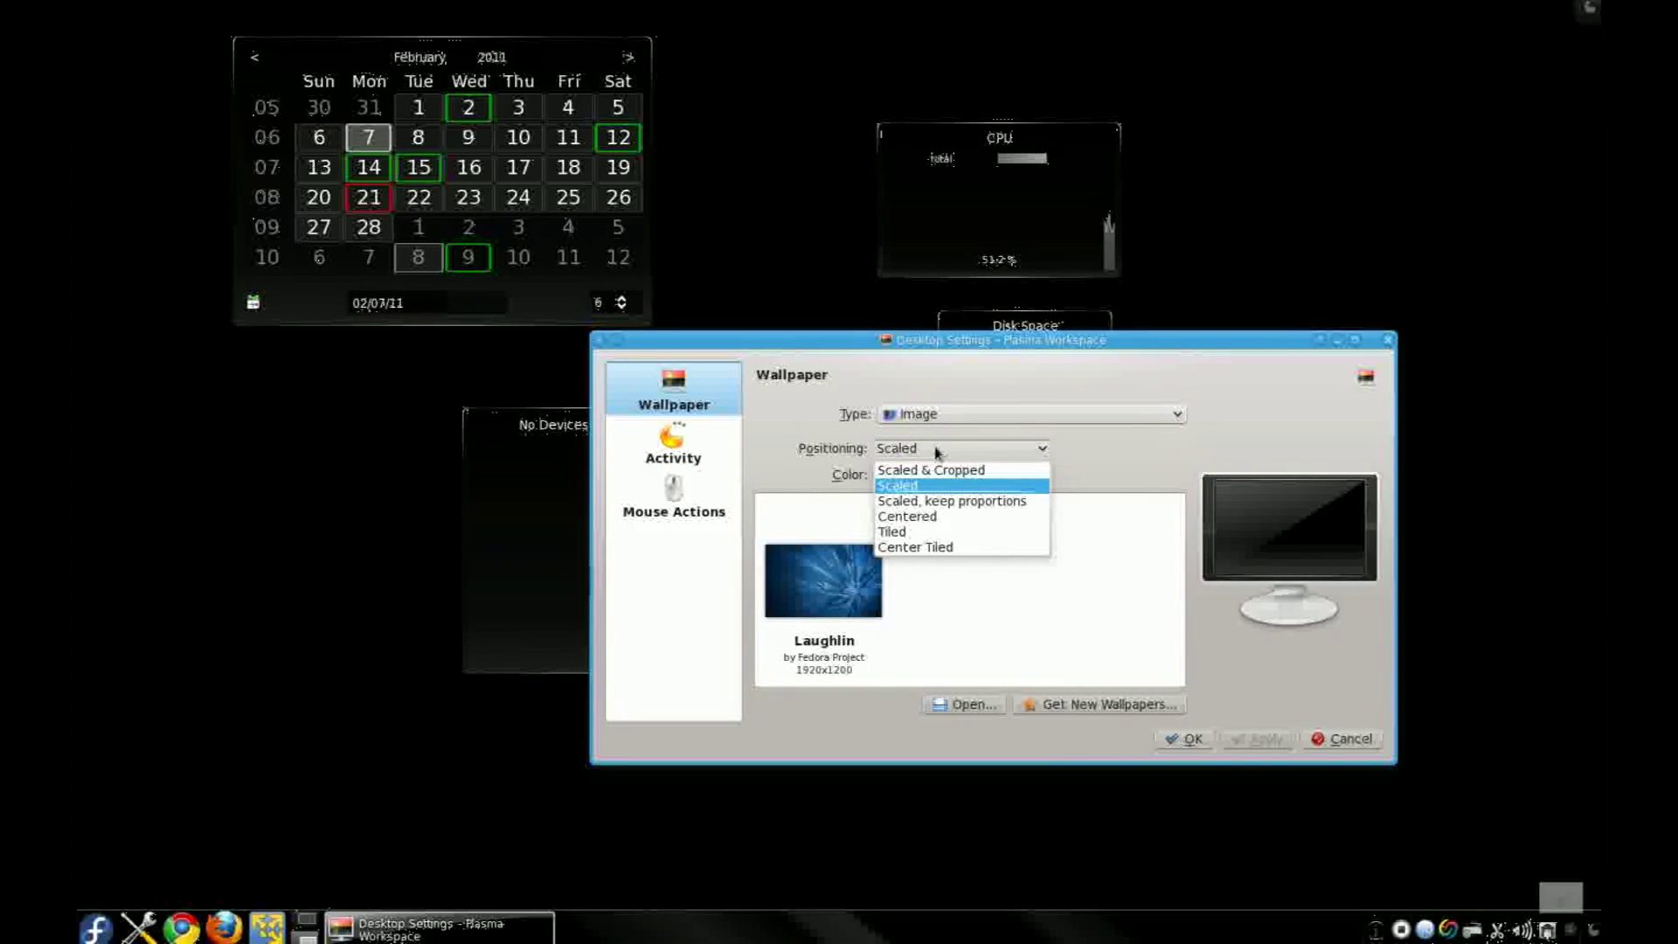
pyautogui.click(846, 452)
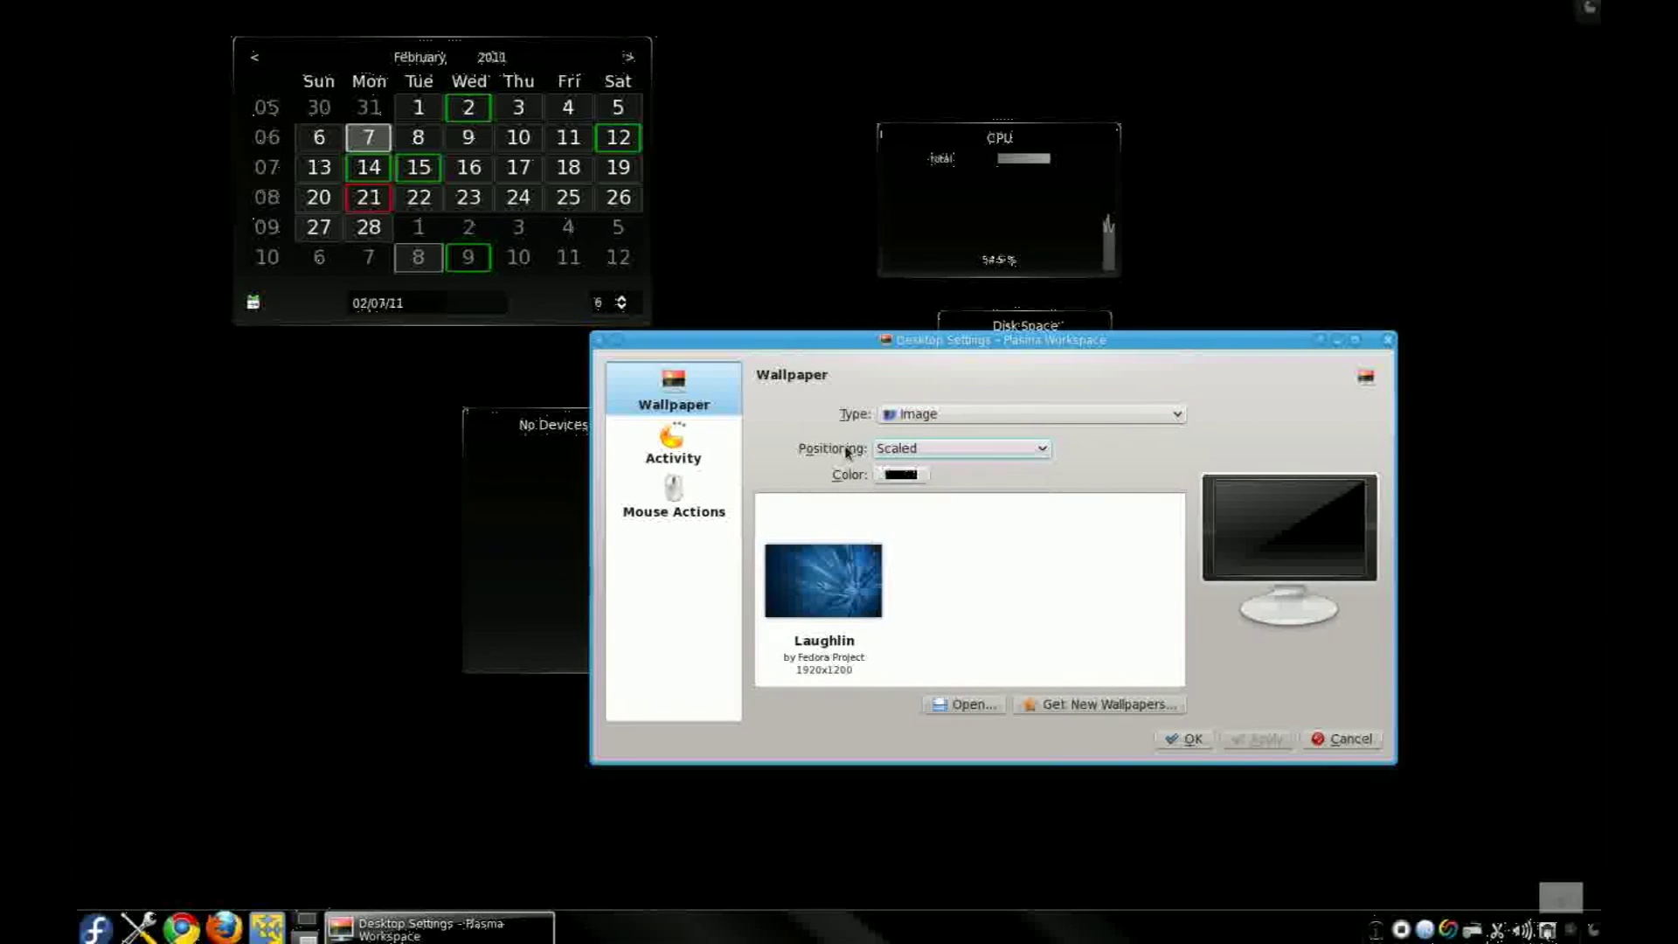
pyautogui.click(937, 417)
pyautogui.click(918, 436)
# Apply a horizontal white-to-black gradient, then move the Device Notifier and Calendar widgets left
pyautogui.click(936, 447)
pyautogui.click(931, 486)
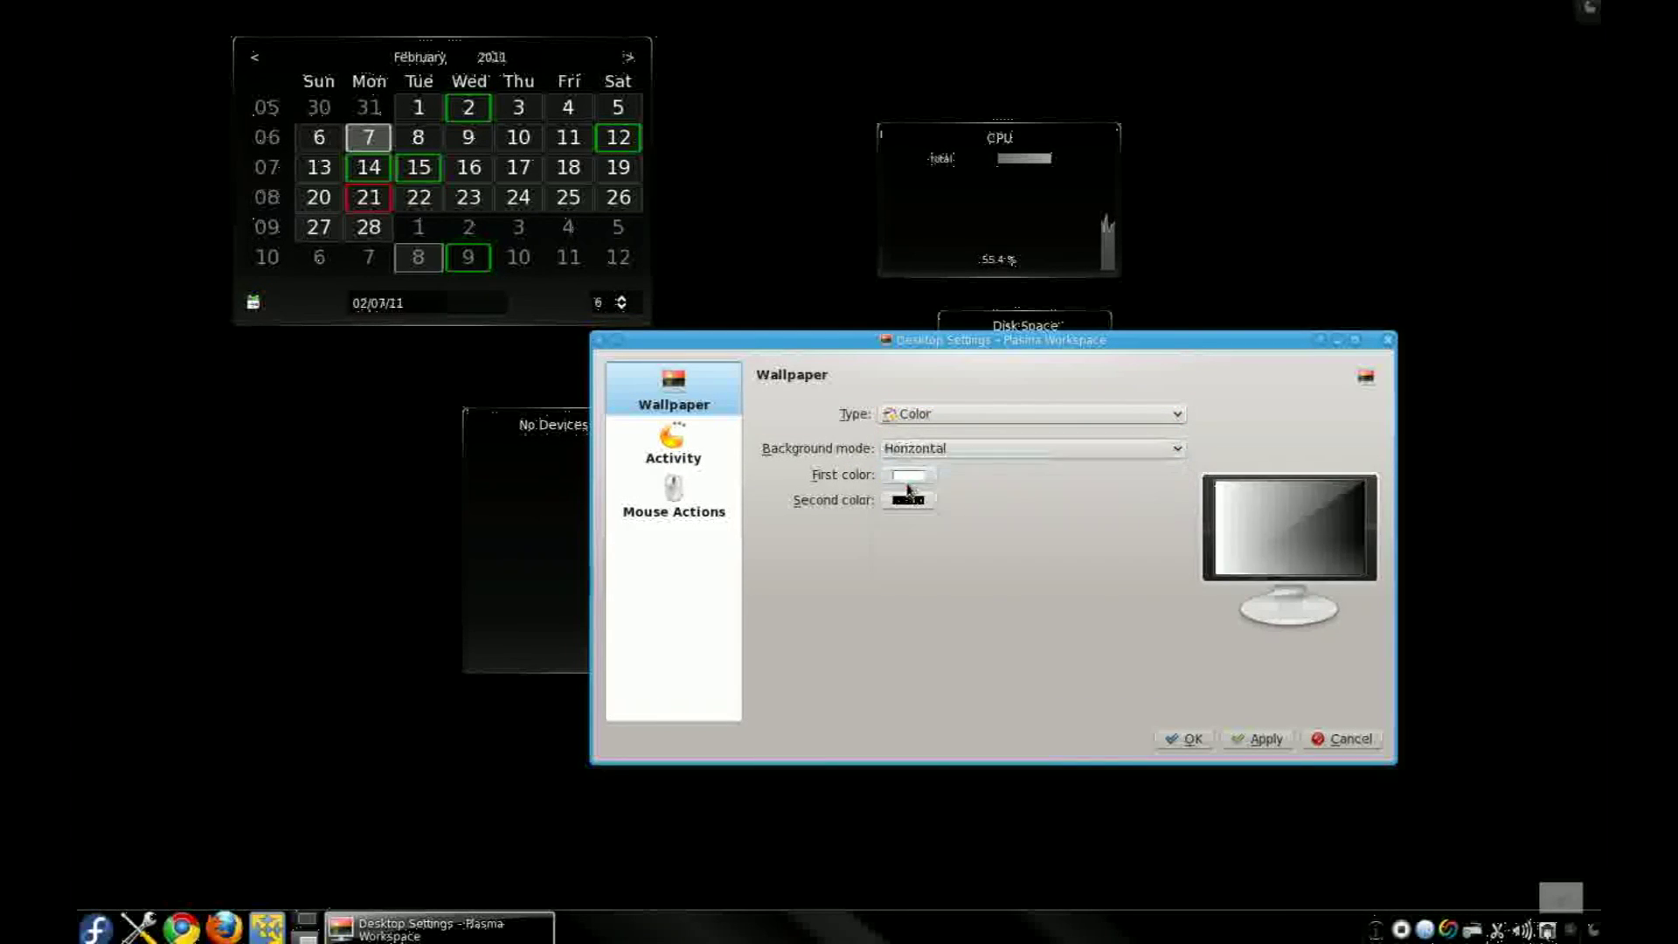
pyautogui.click(920, 506)
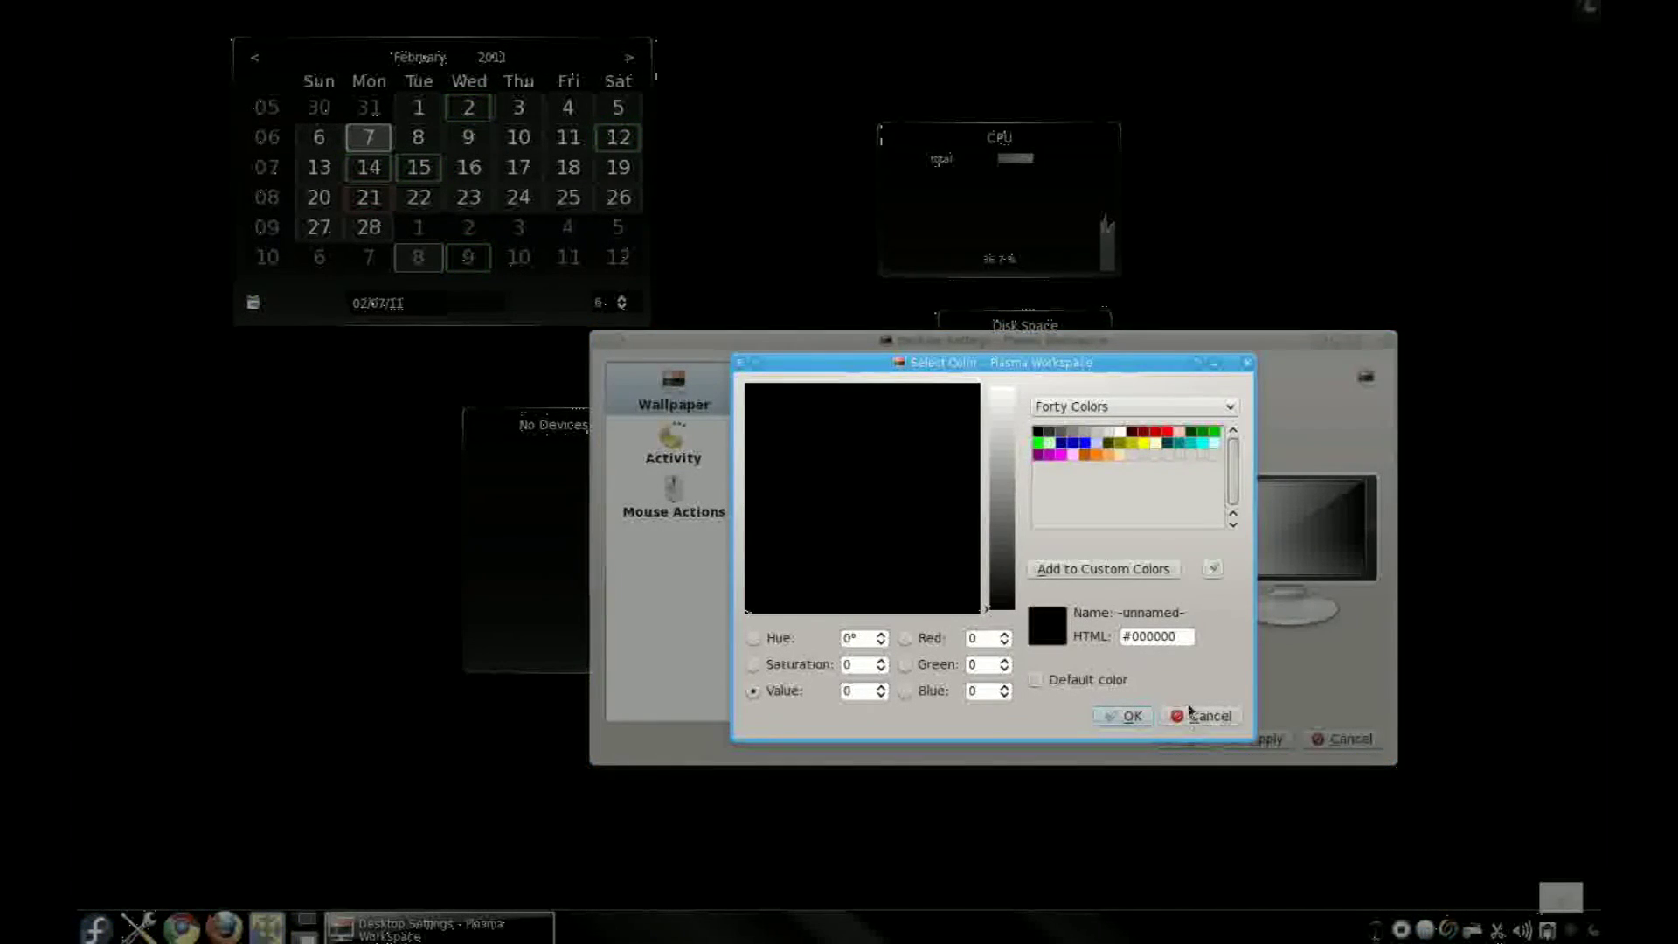
pyautogui.click(1187, 715)
pyautogui.click(1184, 739)
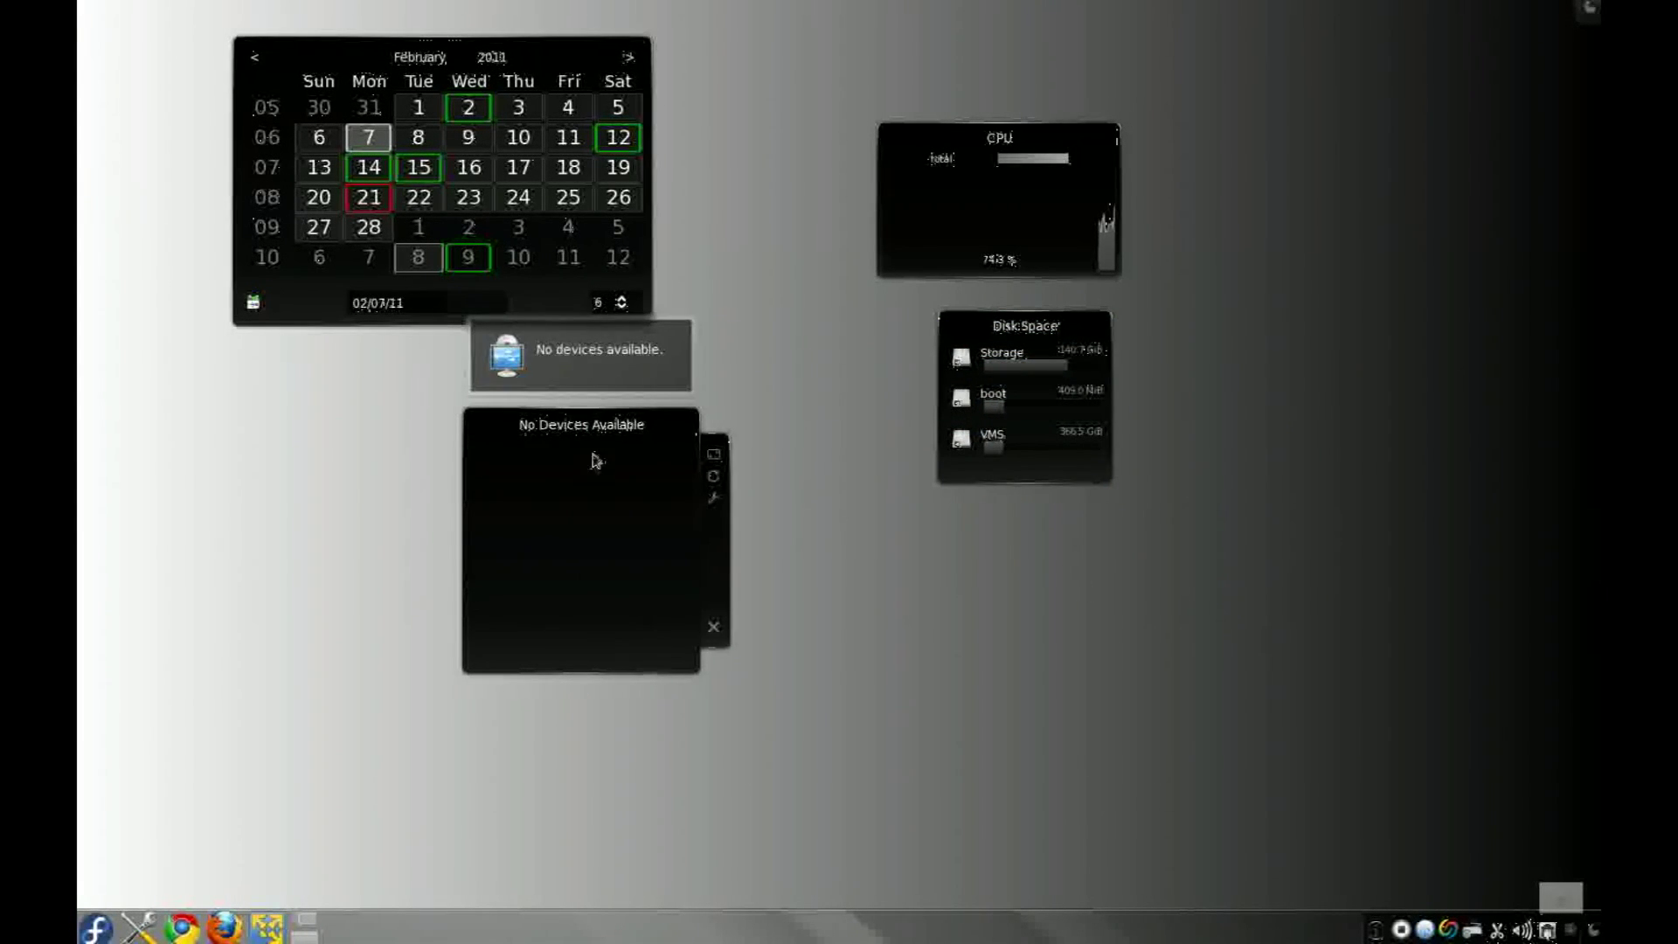
pyautogui.moveTo(480, 603); pyautogui.dragTo(205, 685)
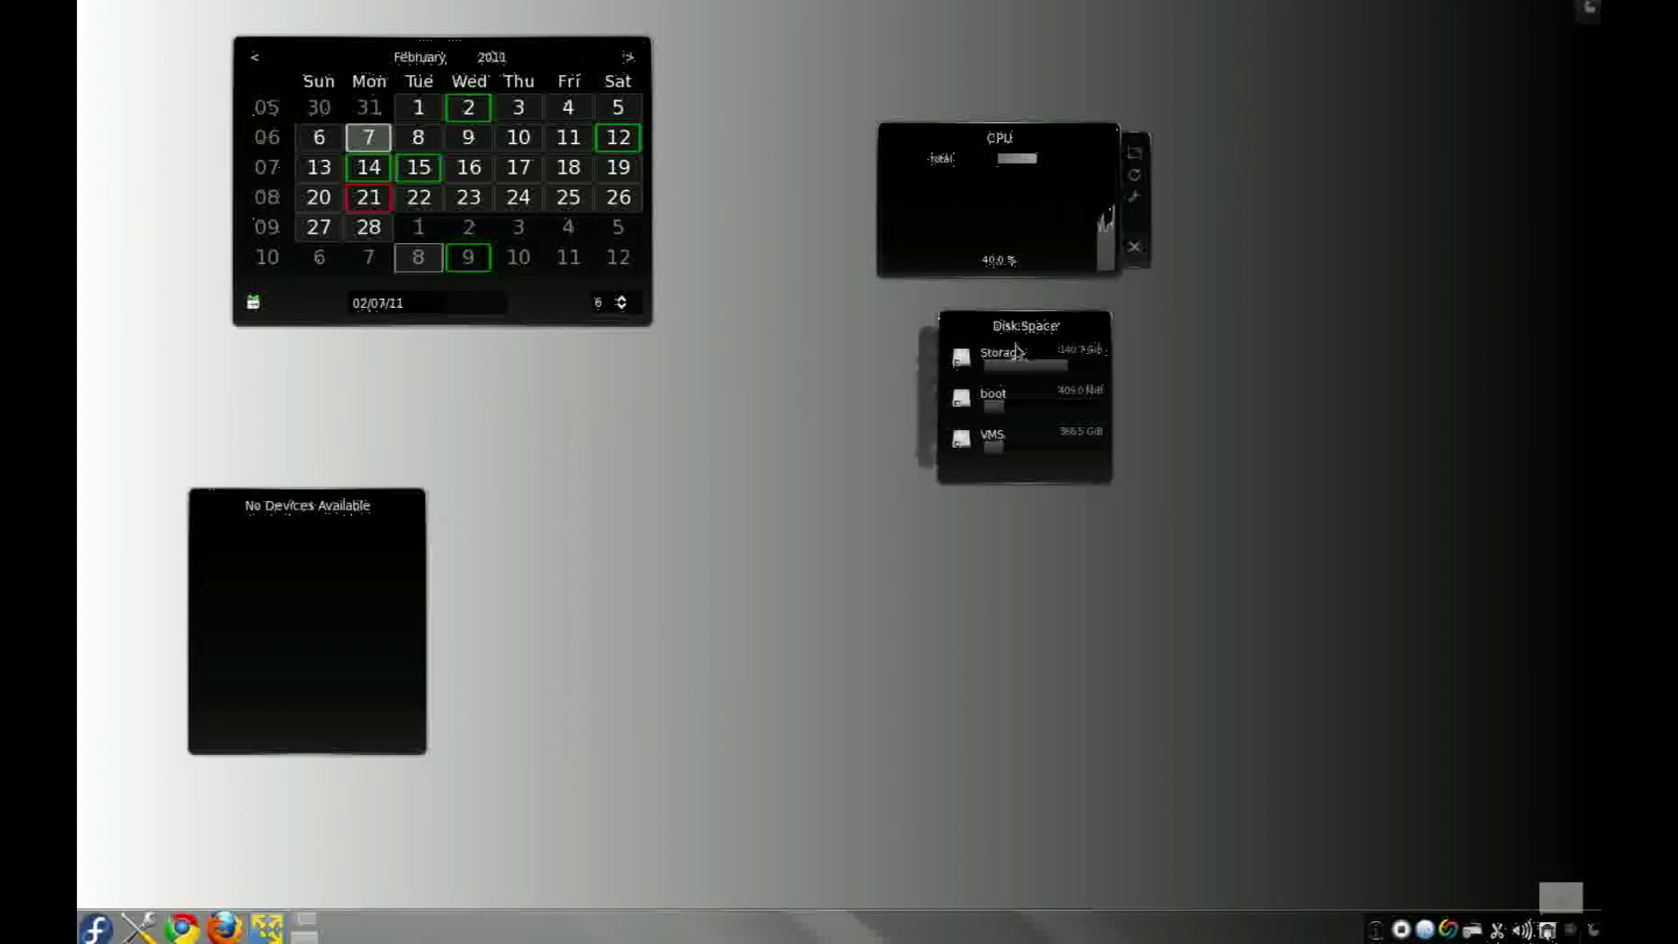
pyautogui.moveTo(502, 315); pyautogui.dragTo(377, 309)
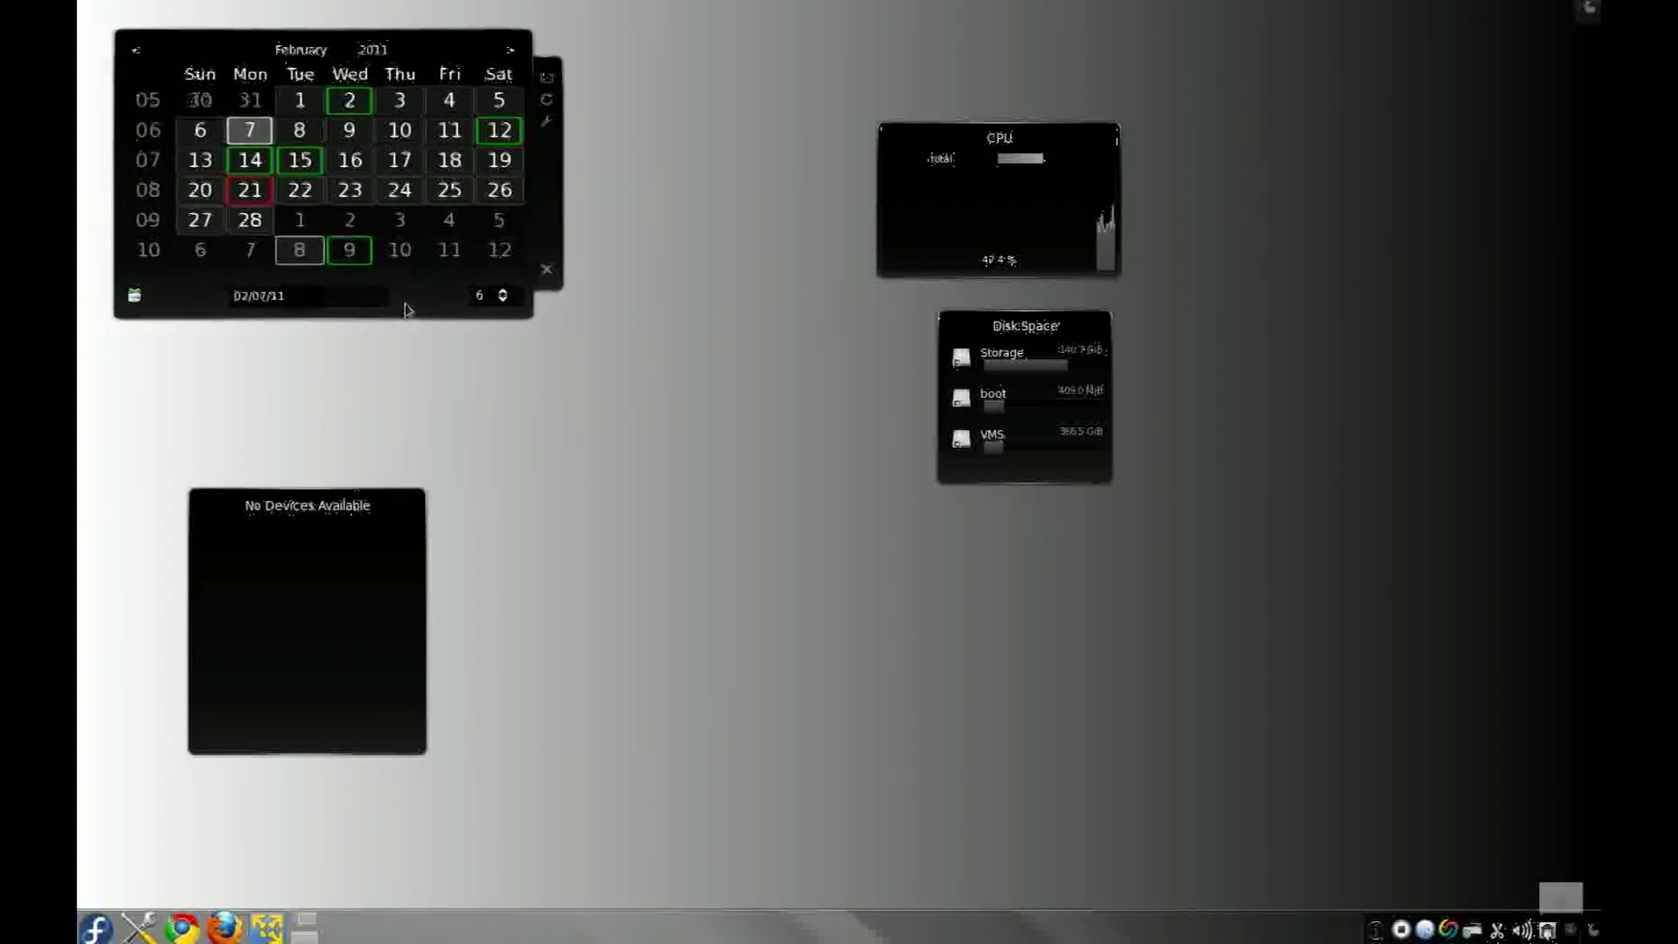
# Change the activity name from 'unnamed' to 'New Activity for Whatever' and apply it
pyautogui.rightClick(677, 451)
pyautogui.click(705, 411)
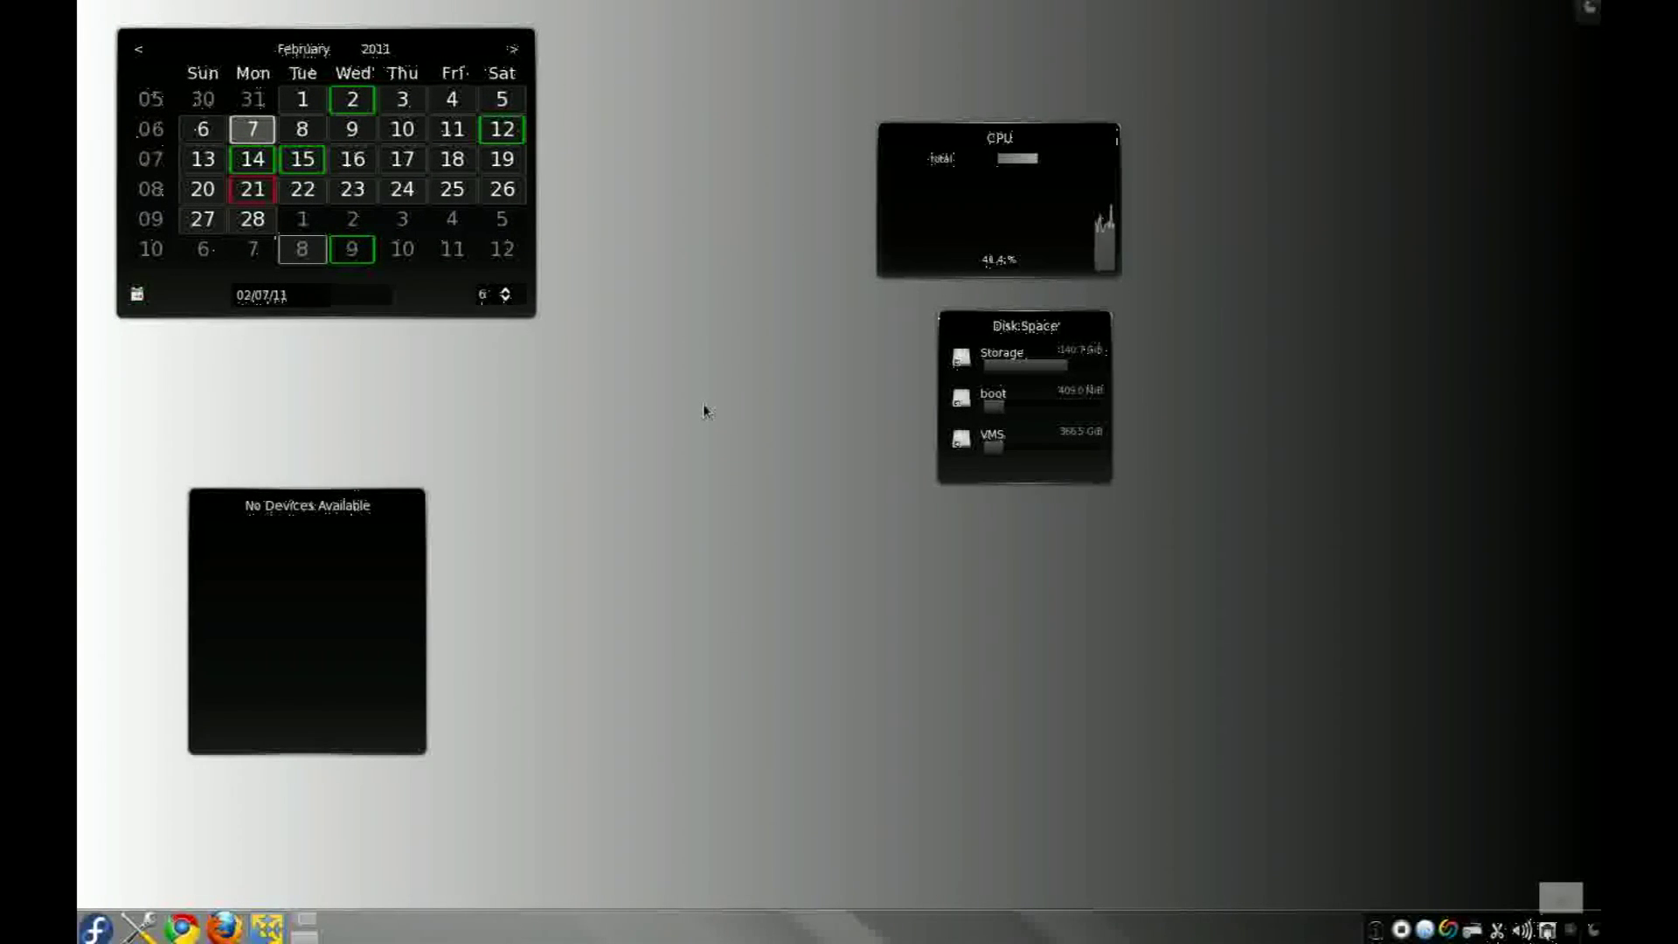
pyautogui.rightClick(704, 407)
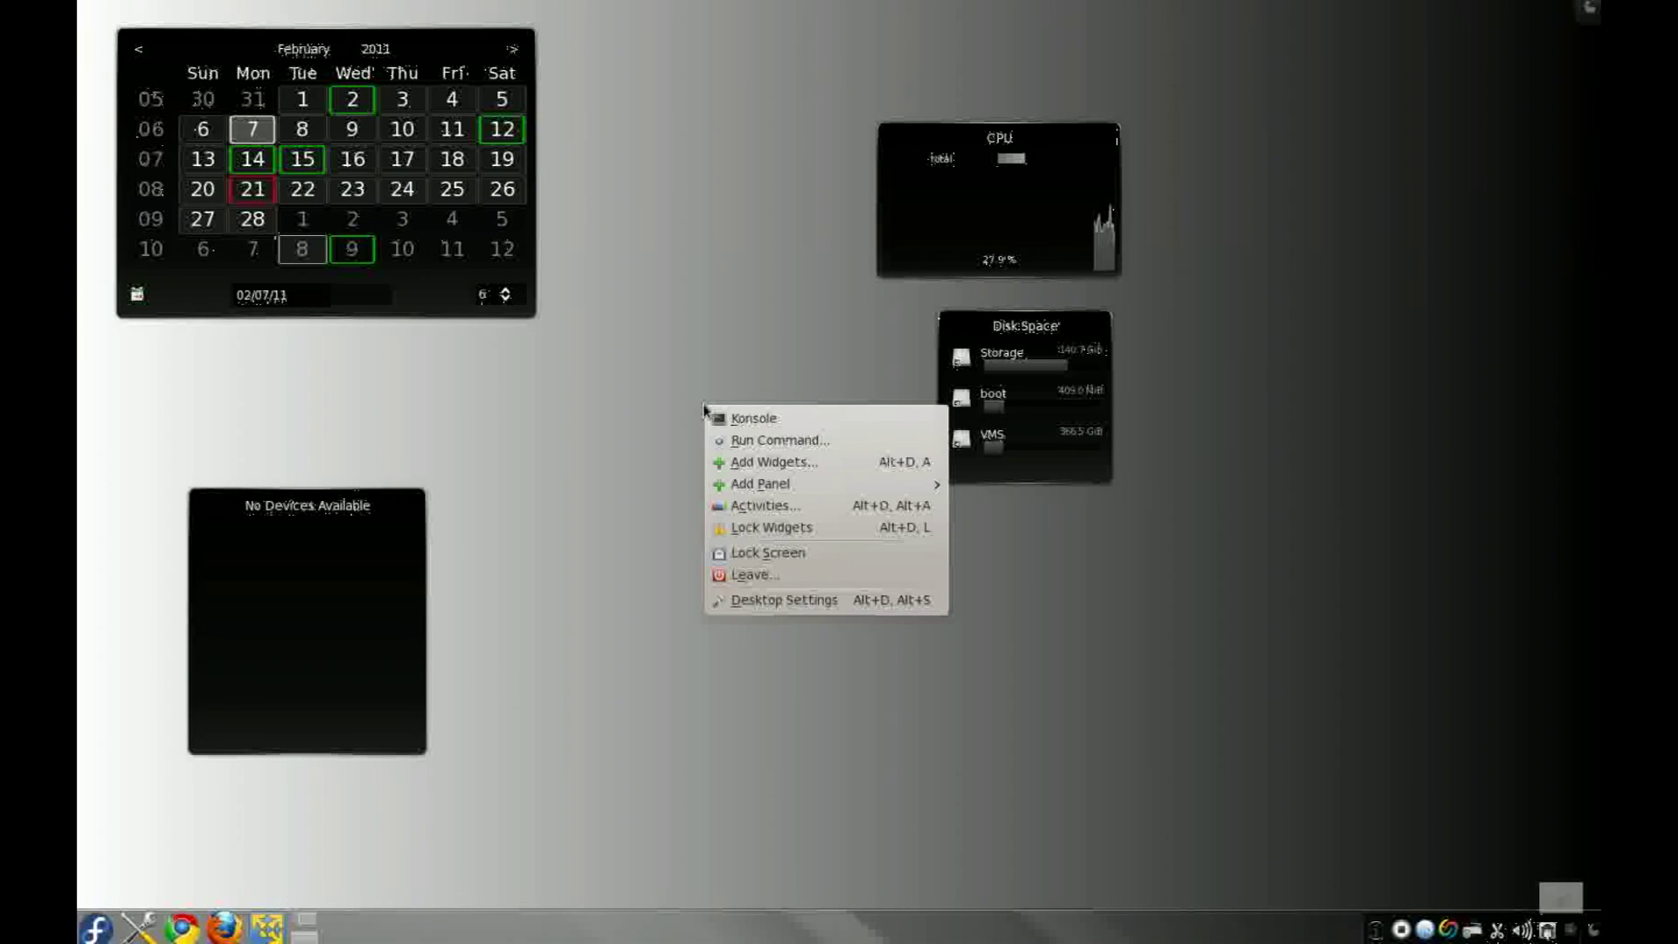
pyautogui.click(791, 600)
pyautogui.click(700, 452)
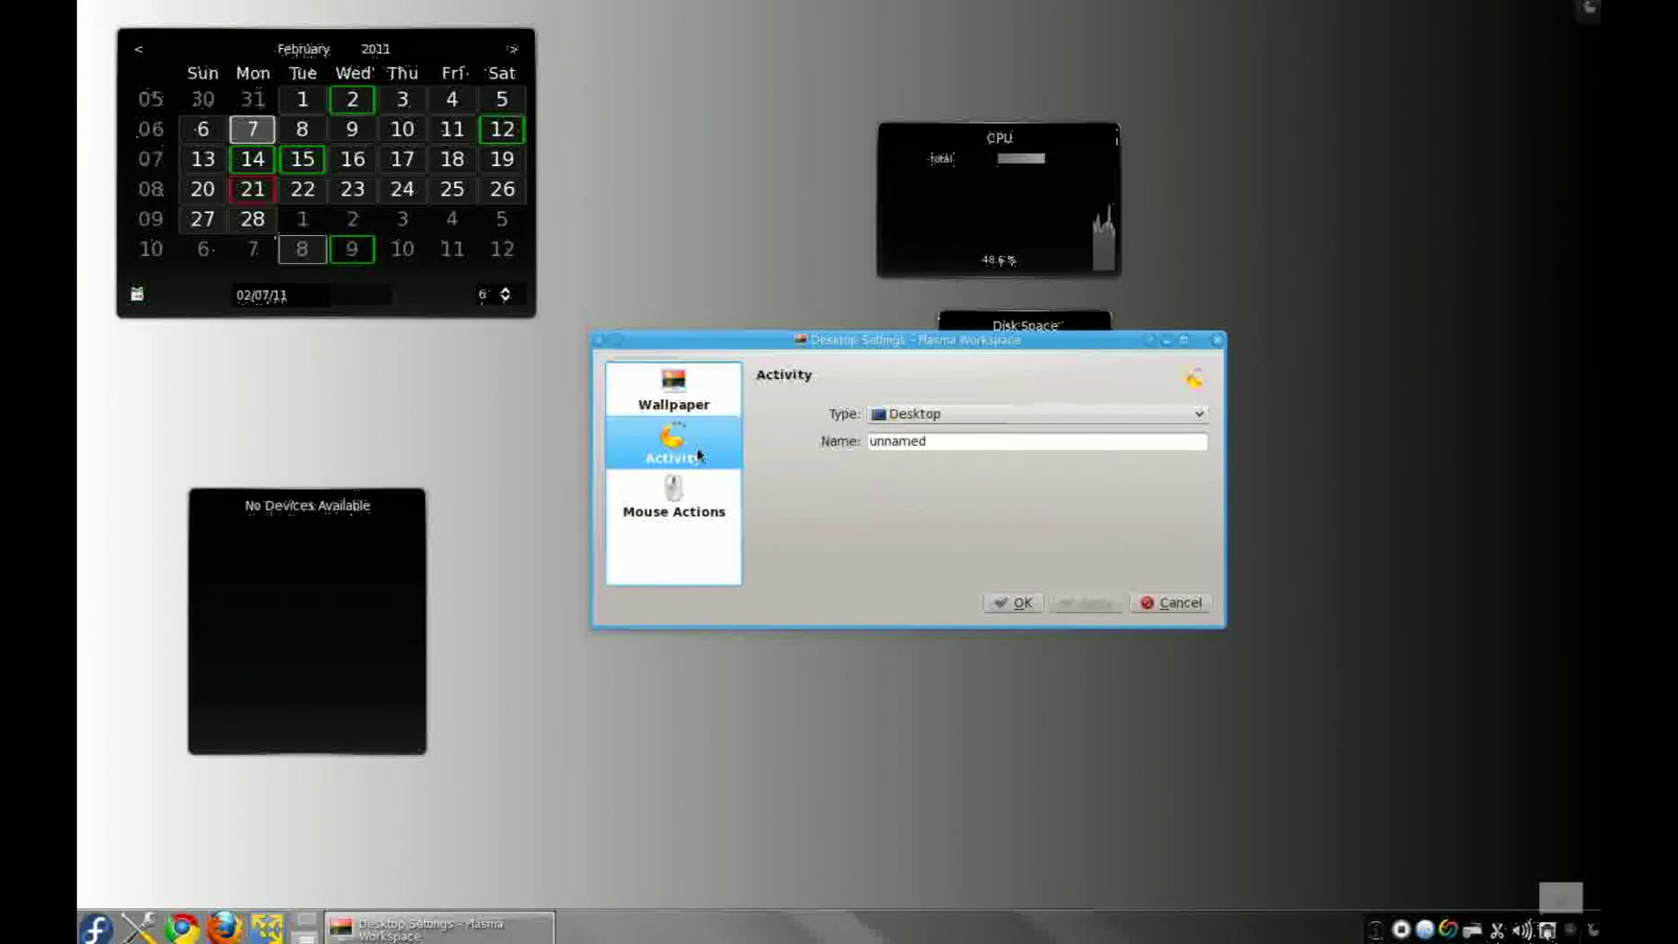
pyautogui.doubleClick(922, 443)
pyautogui.write('New Activity for Whatever')
pyautogui.click(1094, 604)
pyautogui.click(1014, 603)
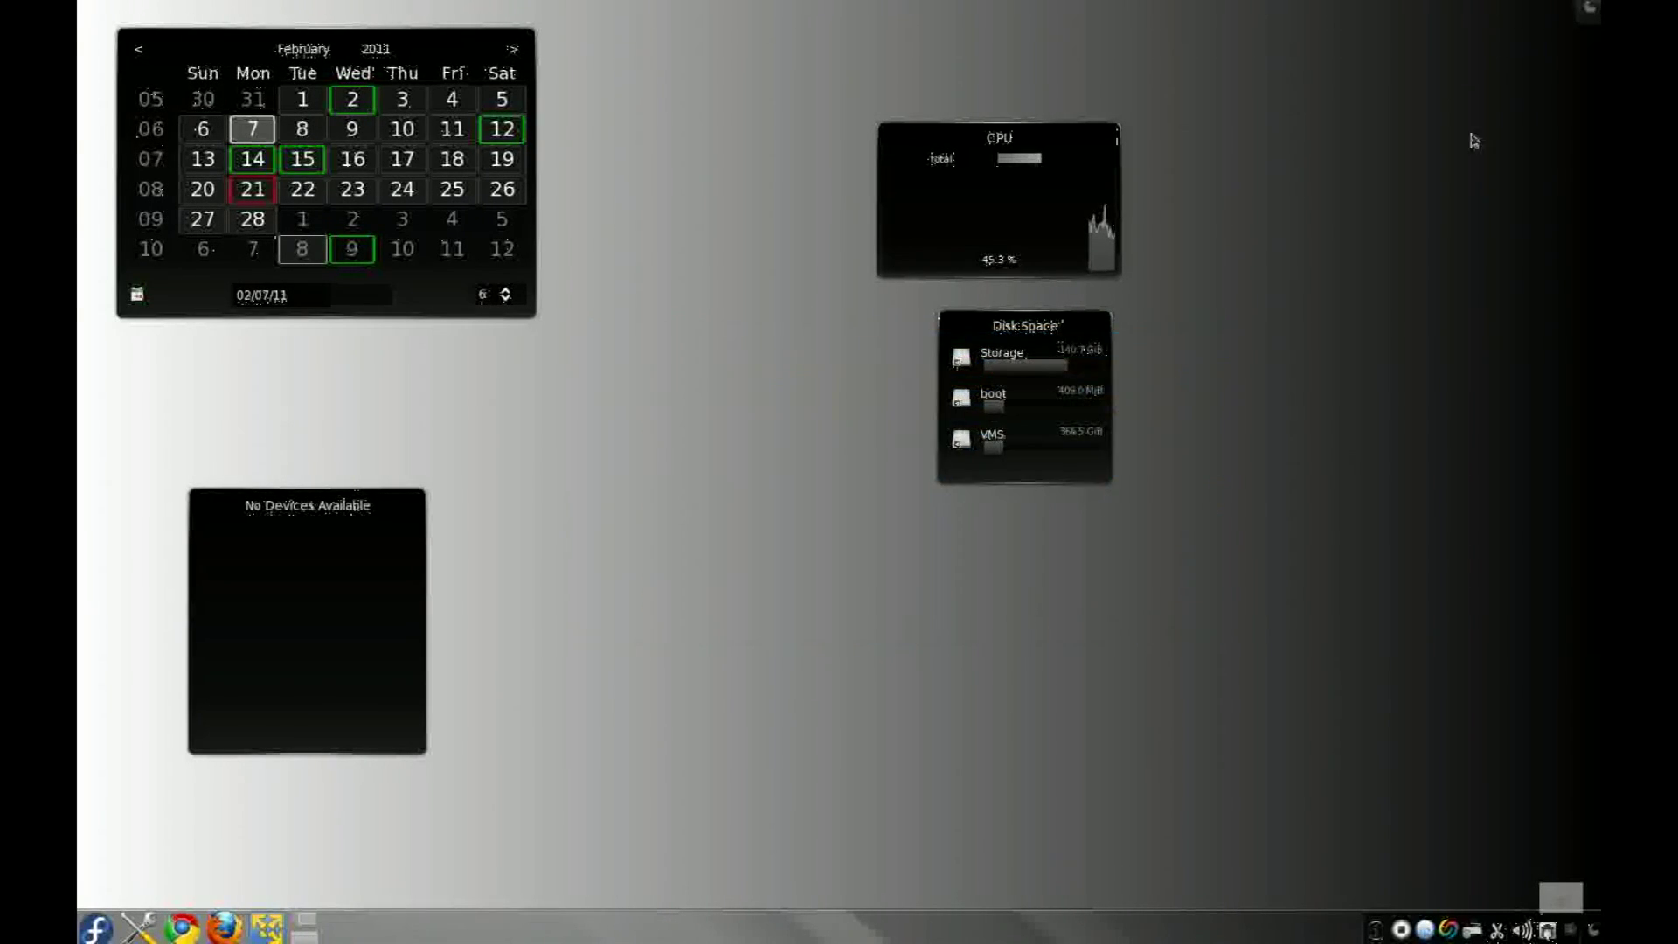
# Stop New Activity for Whatever from the Activities bar, returning to the Storage/Videos activity
pyautogui.click(1589, 9)
pyautogui.click(1469, 92)
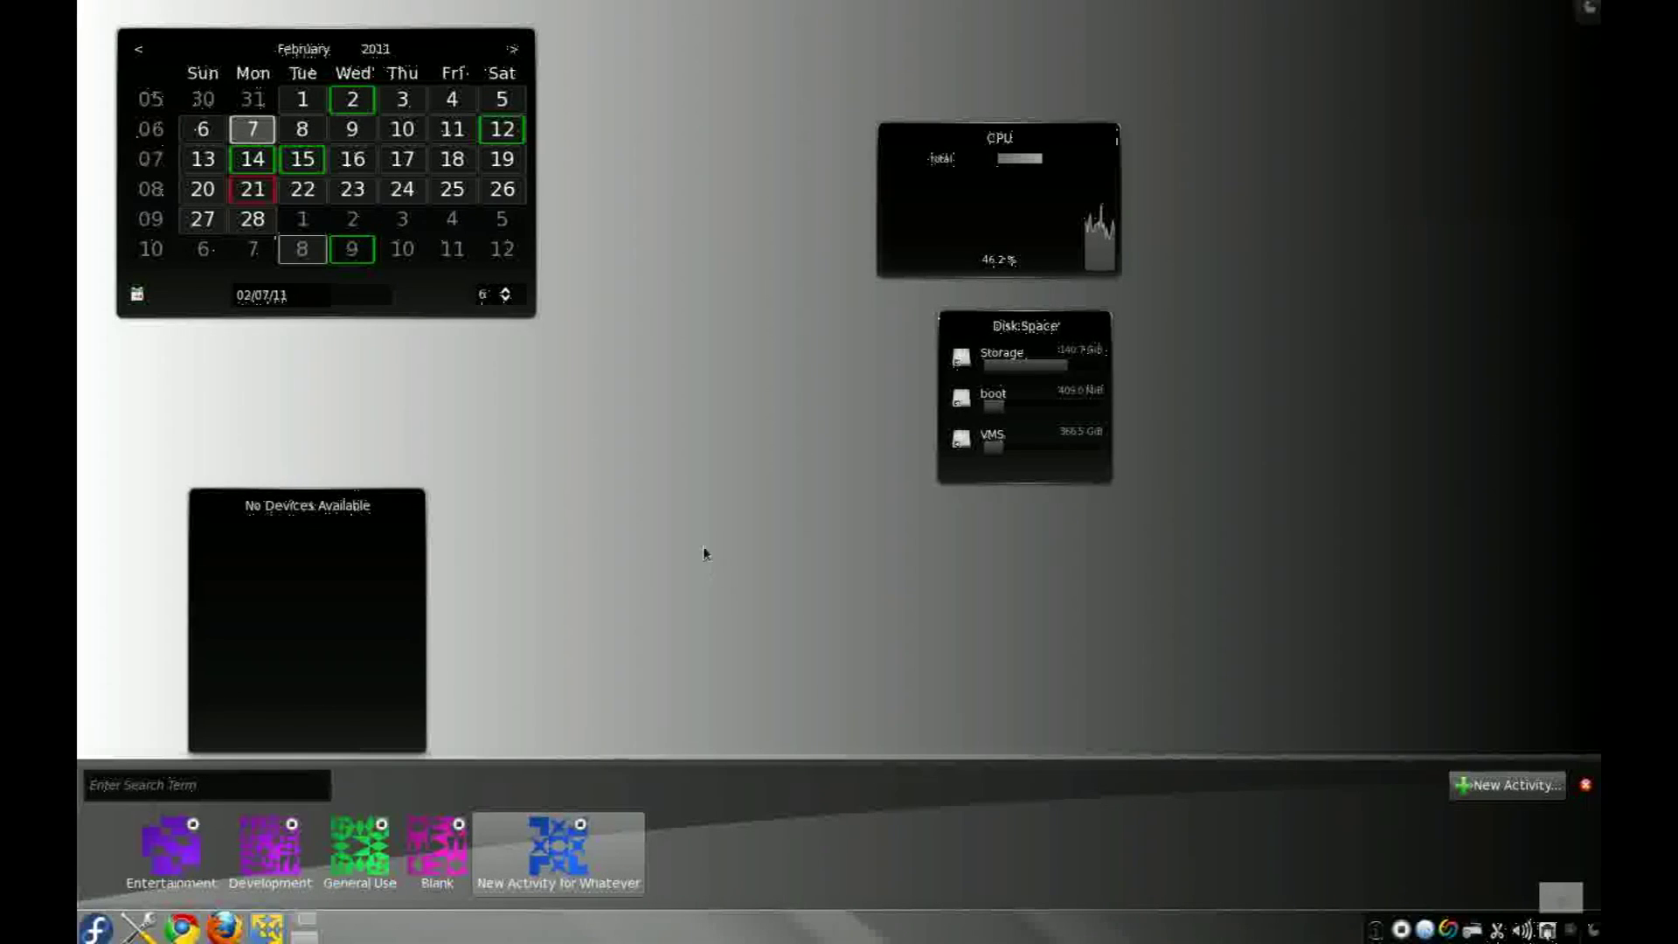
pyautogui.click(584, 833)
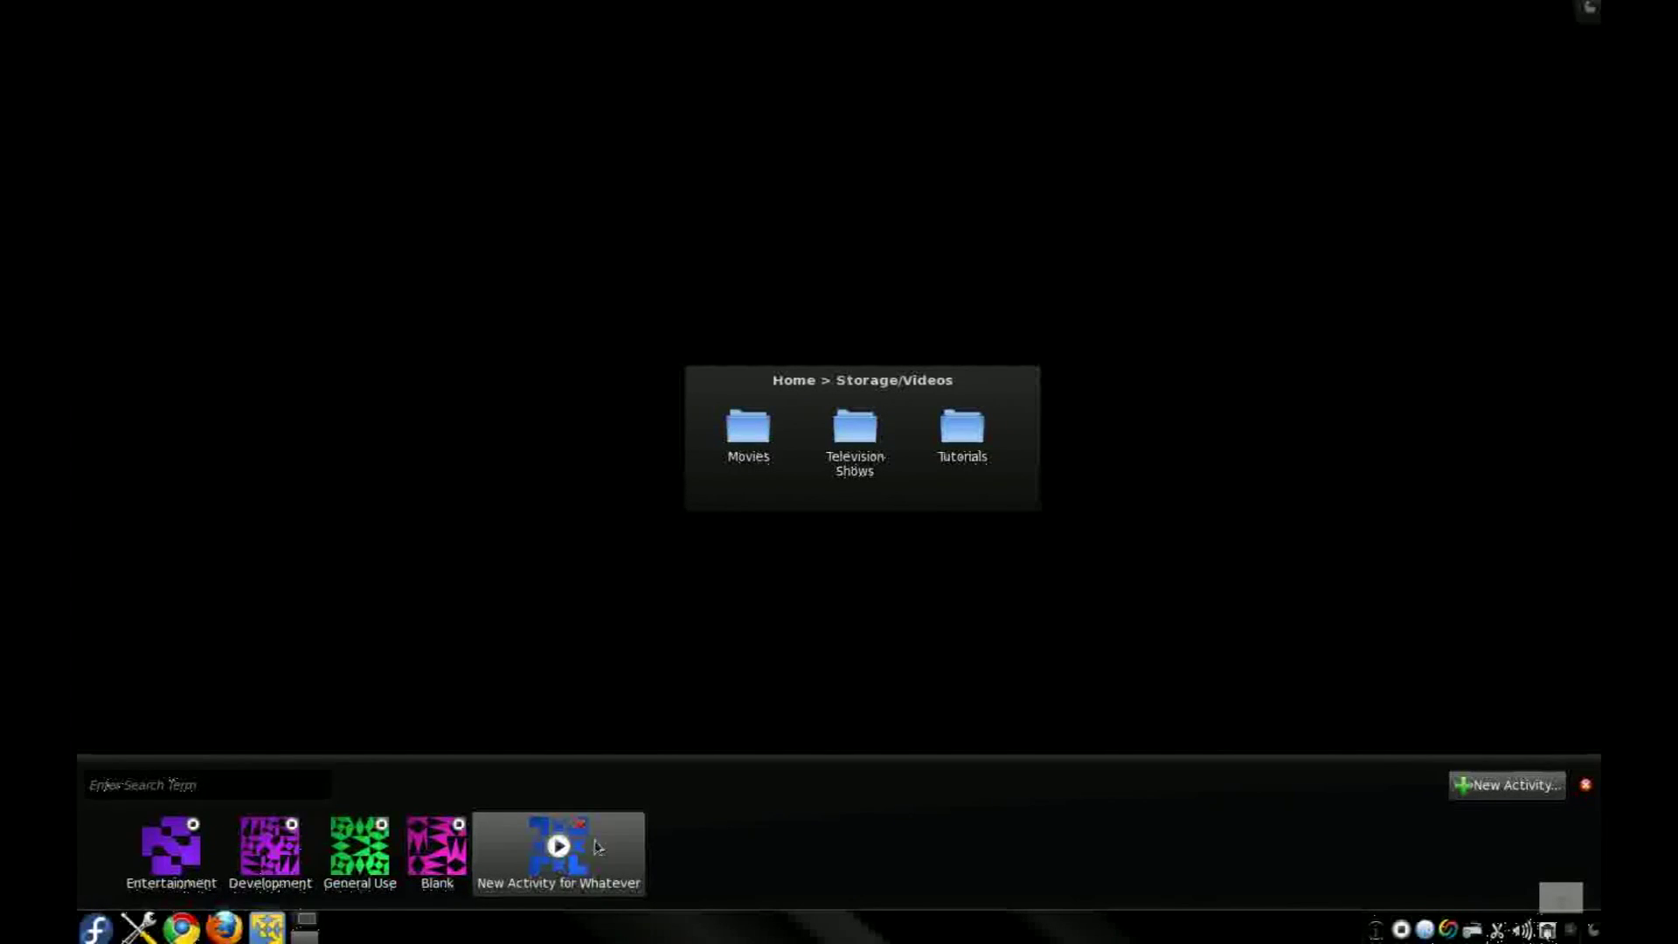
# Remove New Activity for Whatever with confirmation, then reopen and close the Activities bar
pyautogui.click(583, 831)
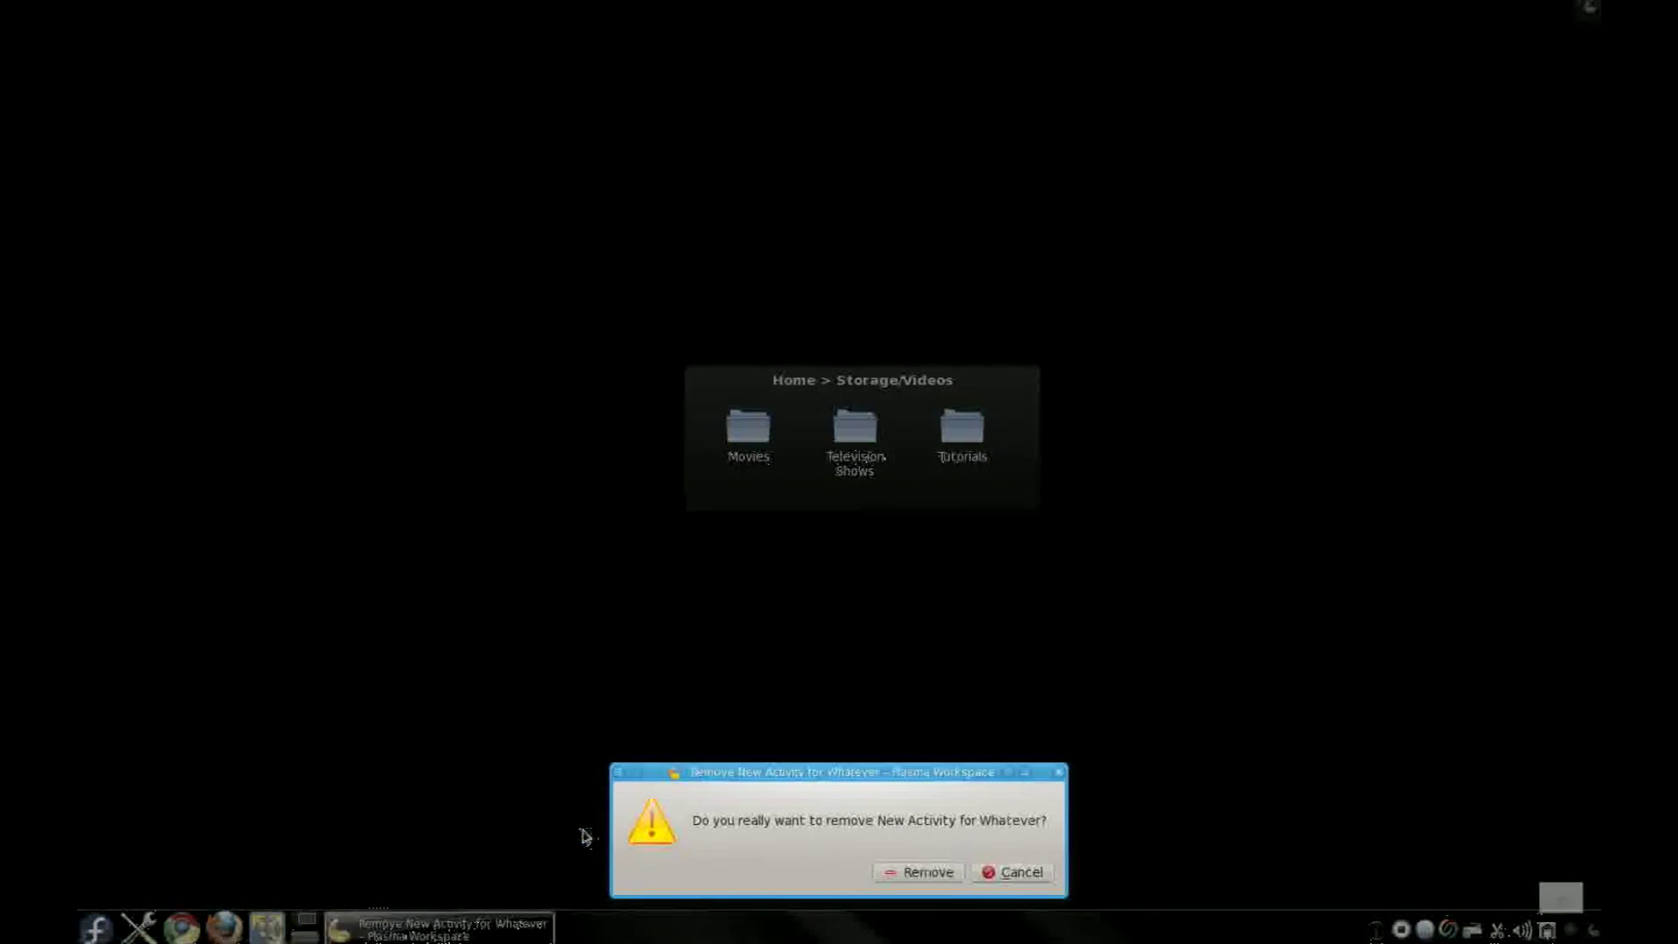
pyautogui.click(913, 874)
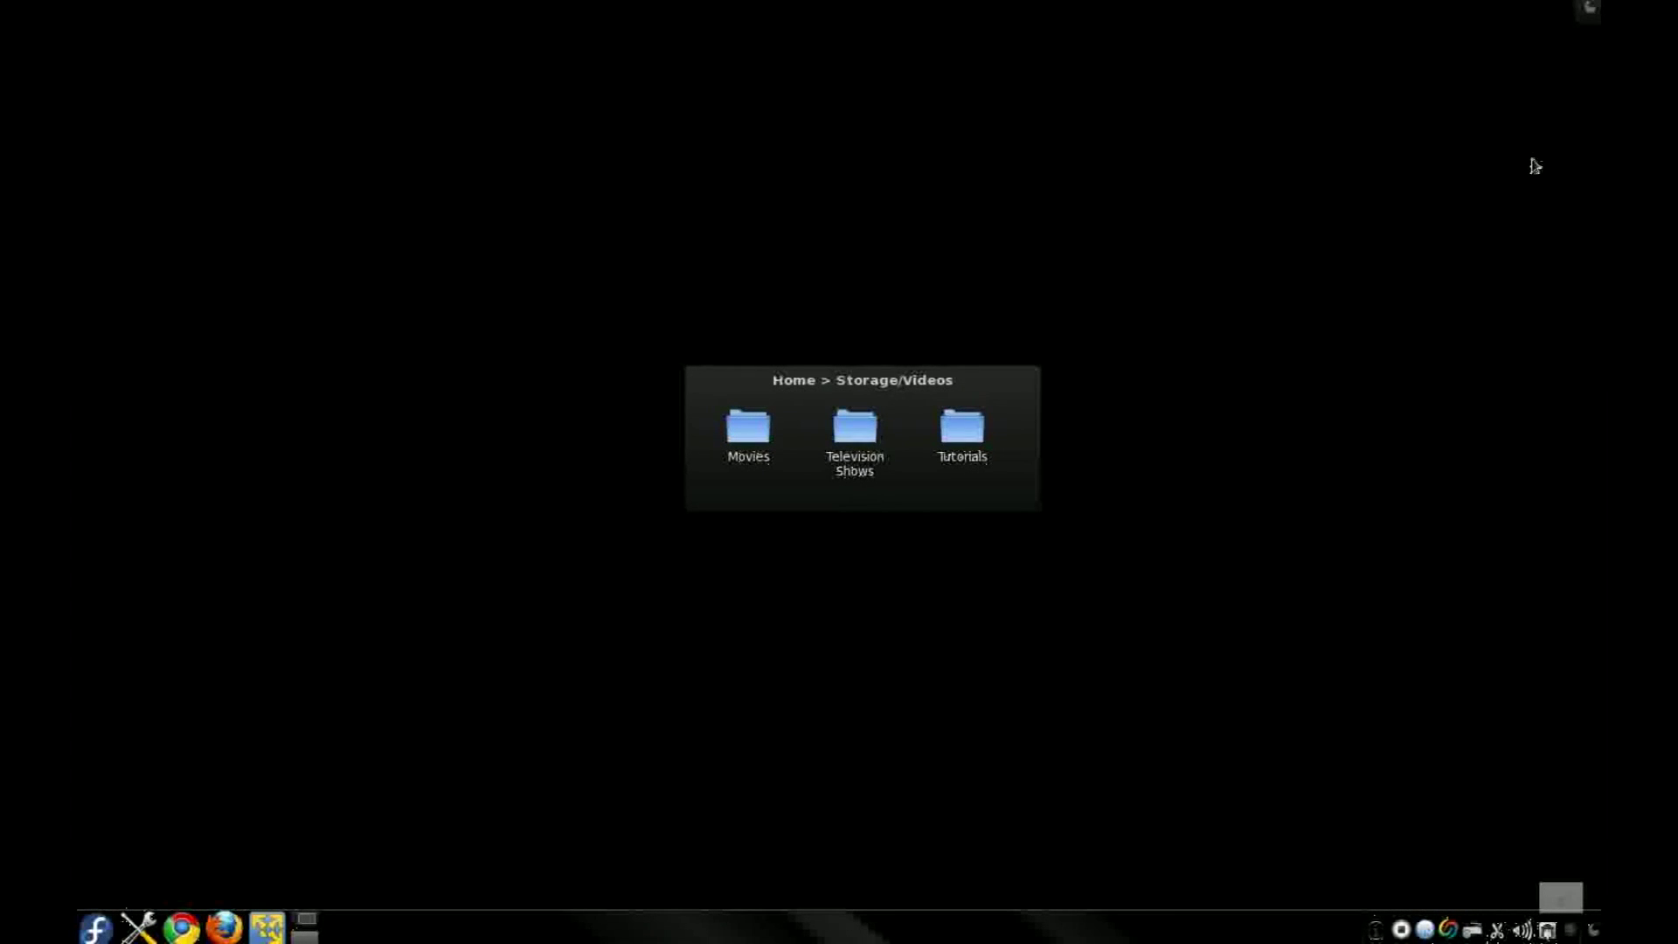
pyautogui.click(1591, 7)
pyautogui.click(1495, 60)
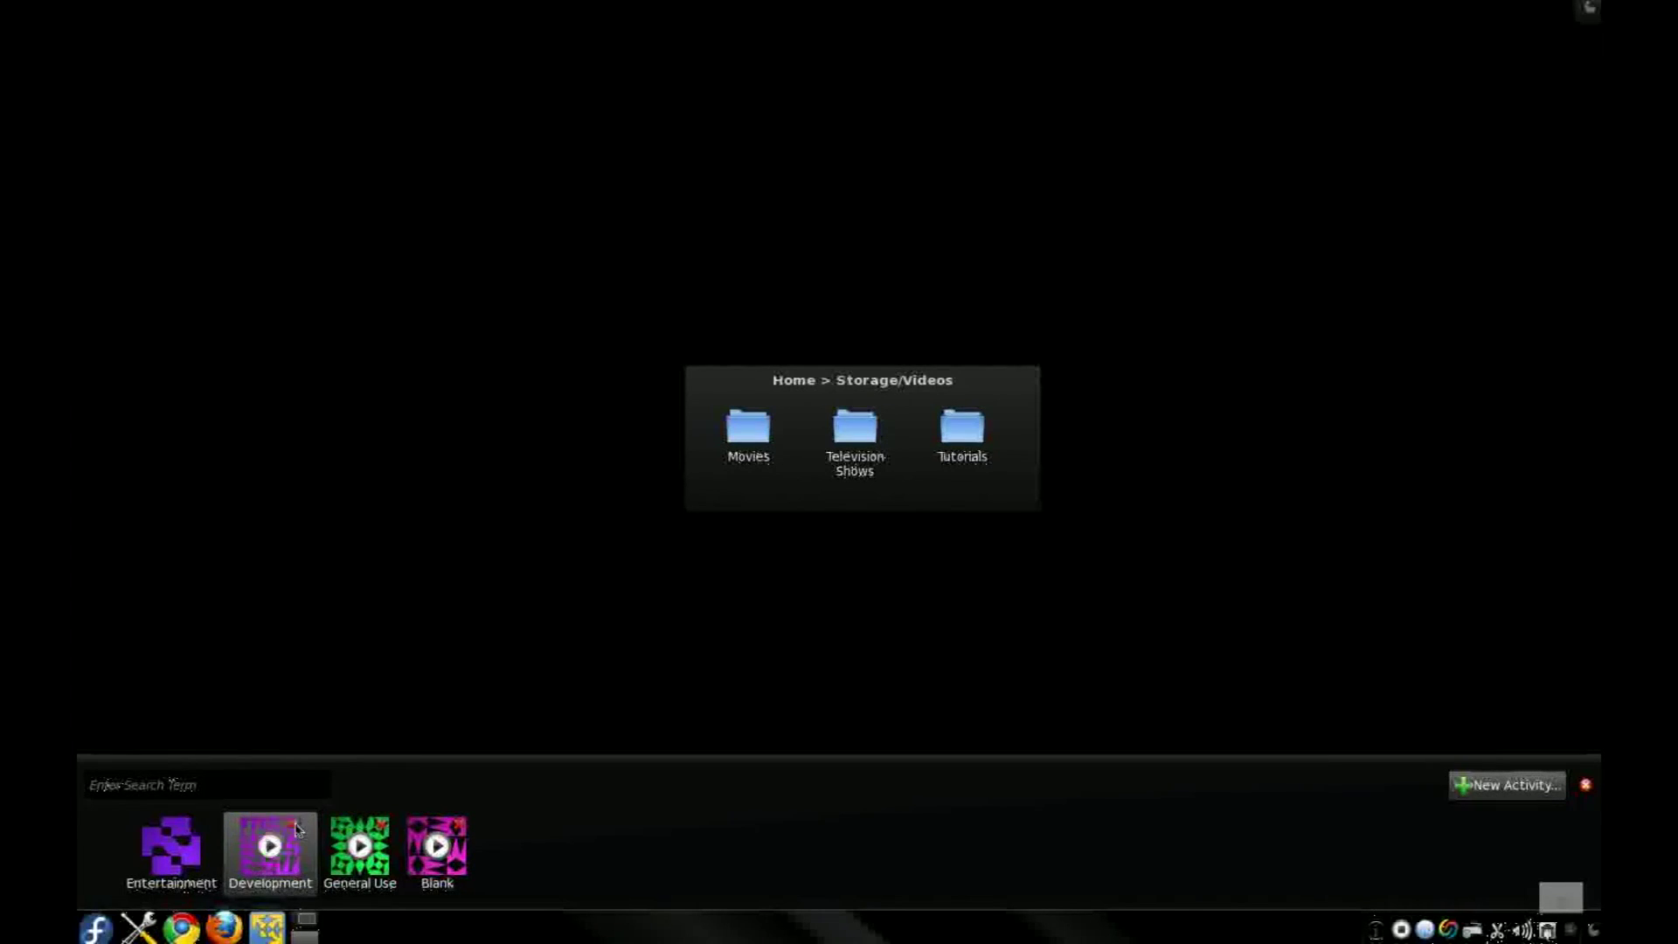
pyautogui.click(404, 508)
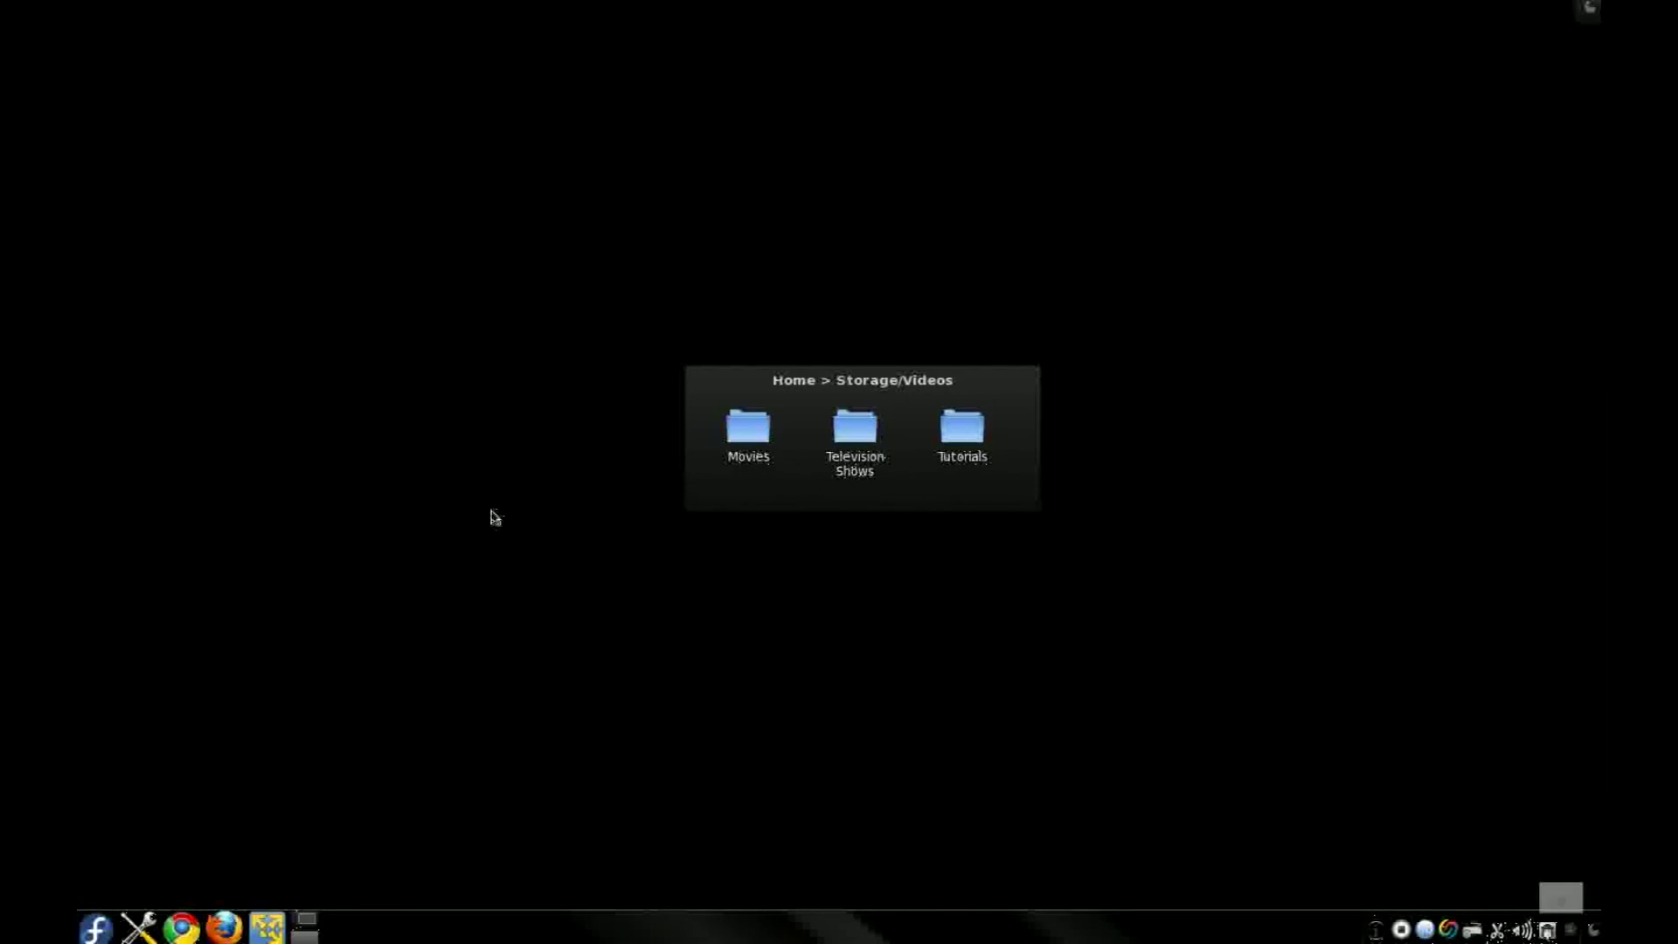